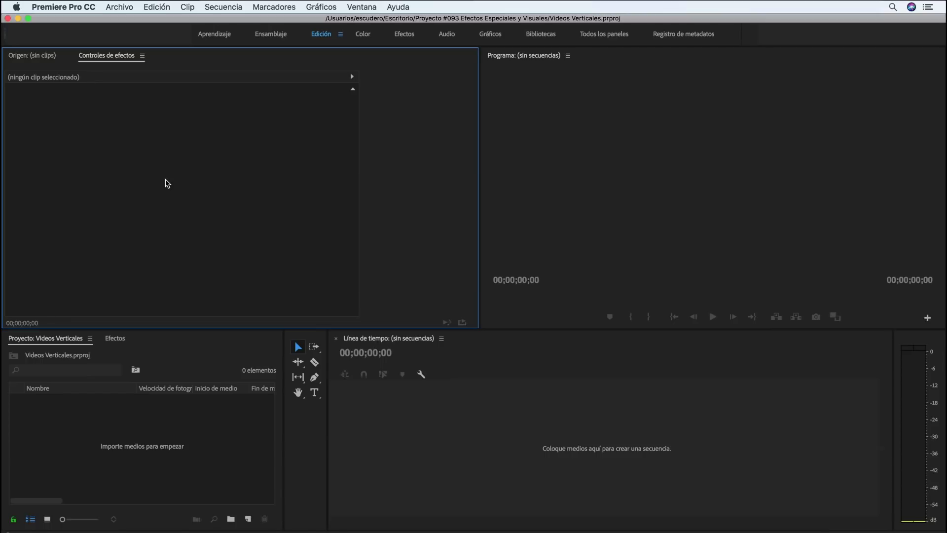
Start a new sequence and view its detailed settings: AVCHD 1080p, 1920×1080, 25 fps
click(120, 8)
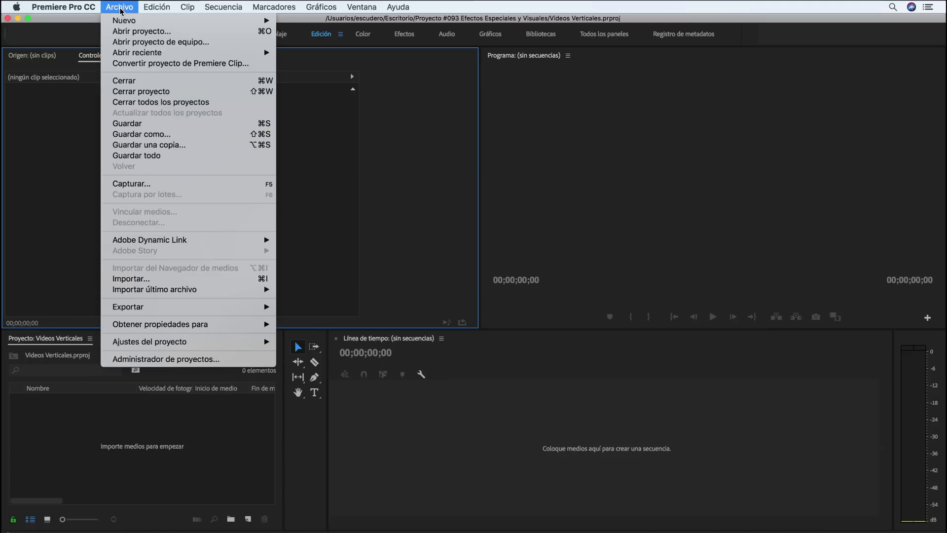
mouse_move(124, 21)
click(308, 47)
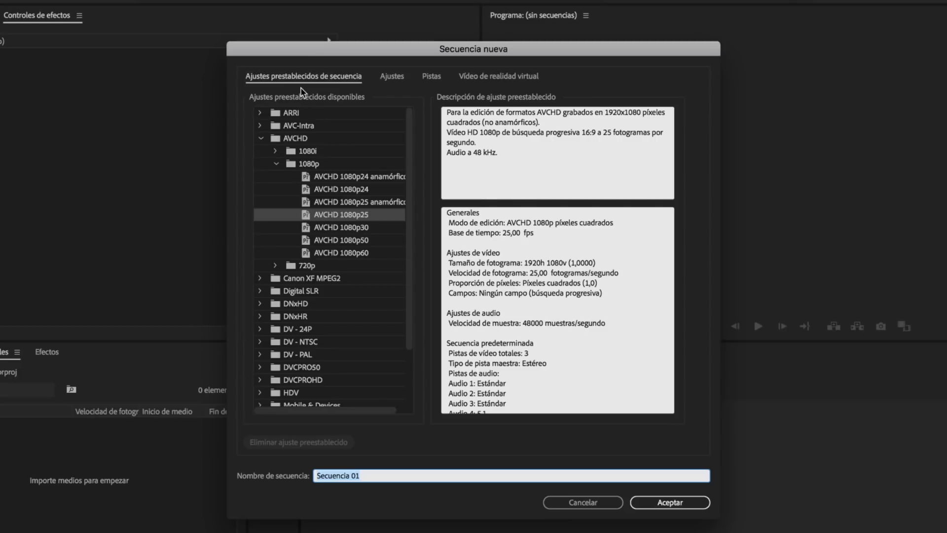
click(394, 80)
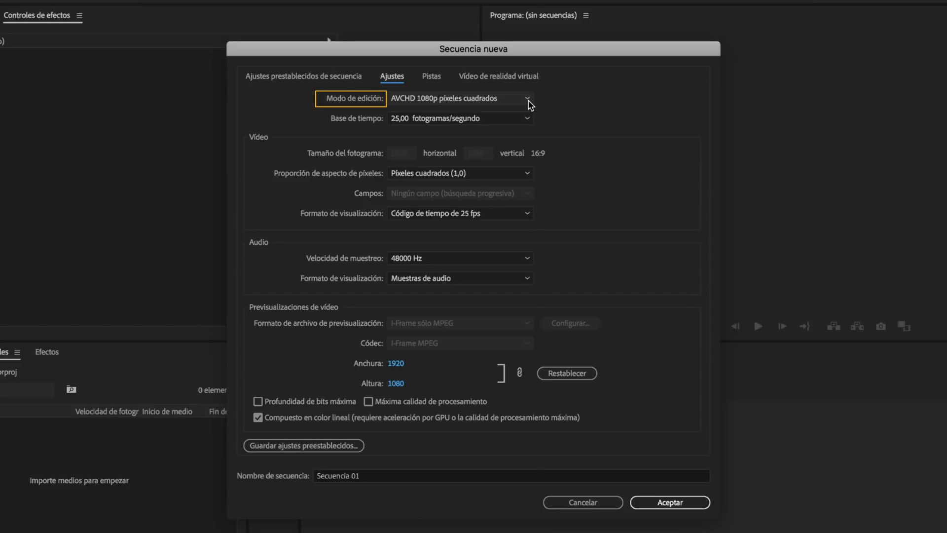
Switch the sequence editing mode to Personalizar and keep the timebase at 25 fps
click(527, 98)
drag(530, 224, 534, 107)
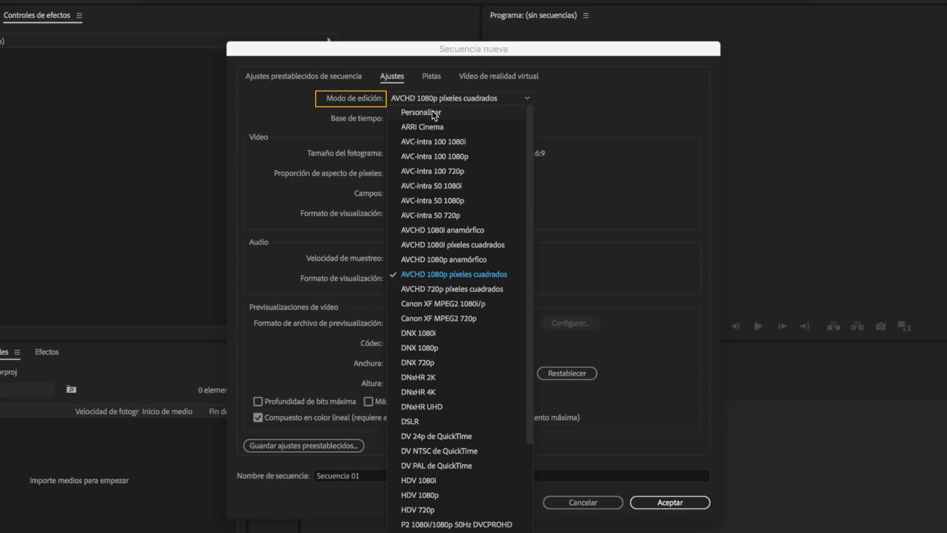
click(430, 114)
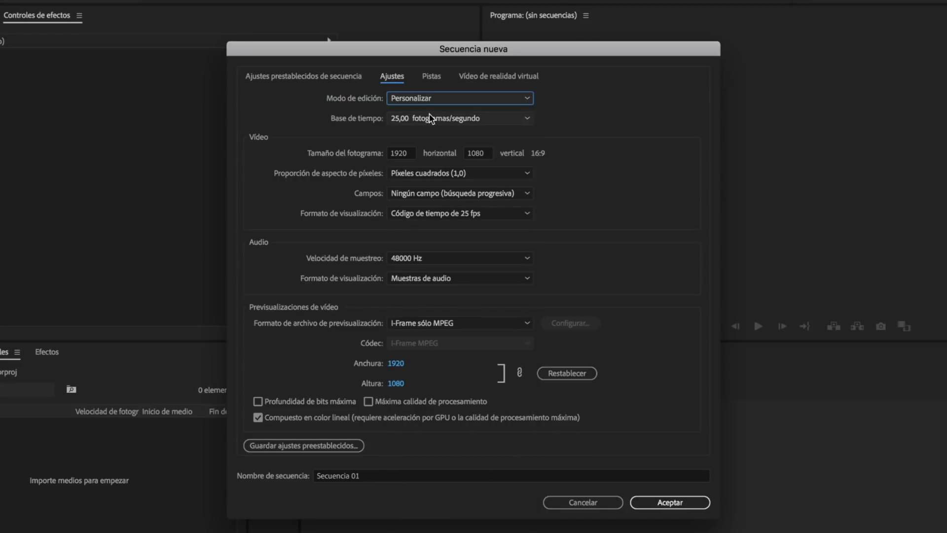
click(527, 118)
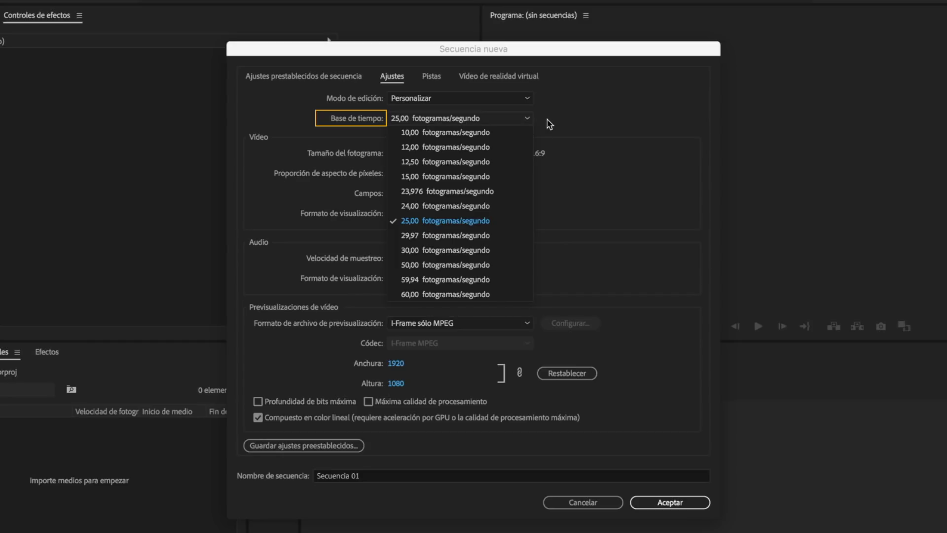
click(547, 120)
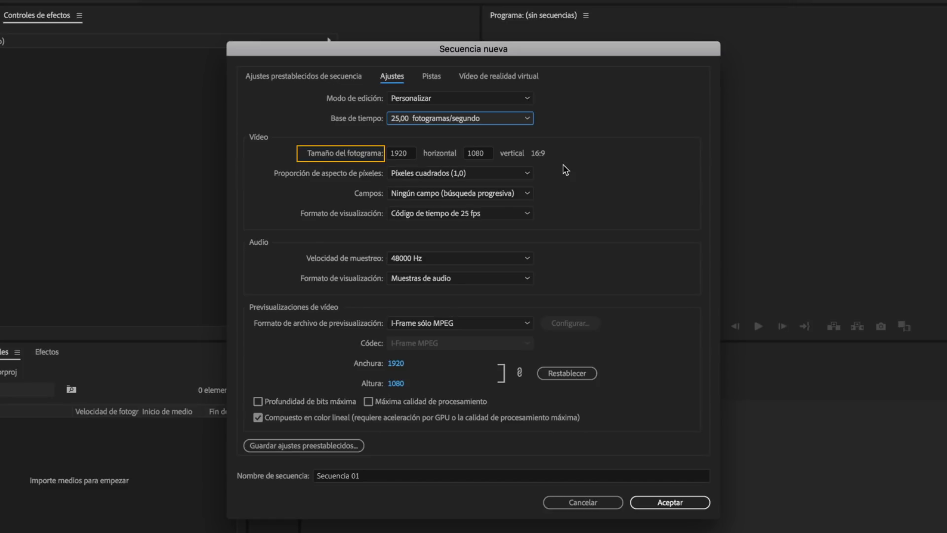
Set the sequence frame size to 1080 horizontal by 1920 vertical
click(388, 153)
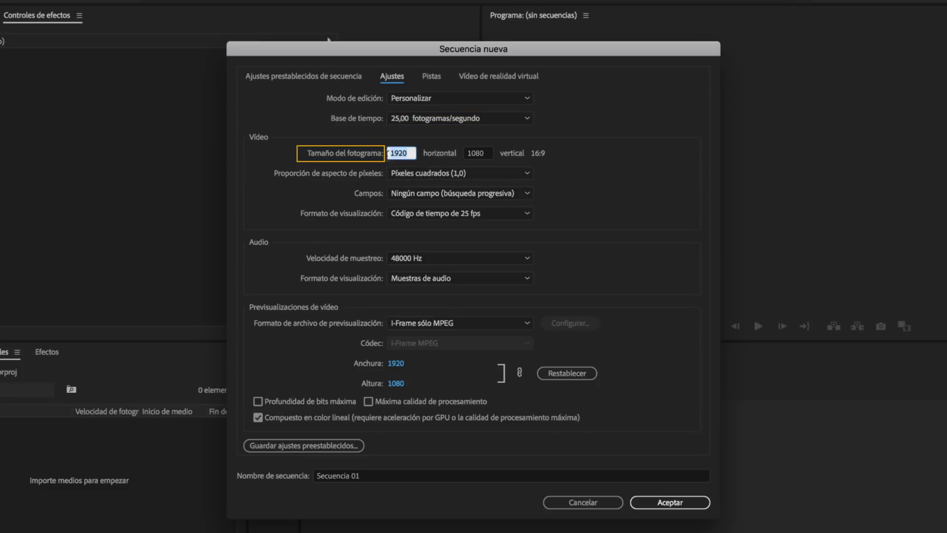
text(1080)
click(537, 157)
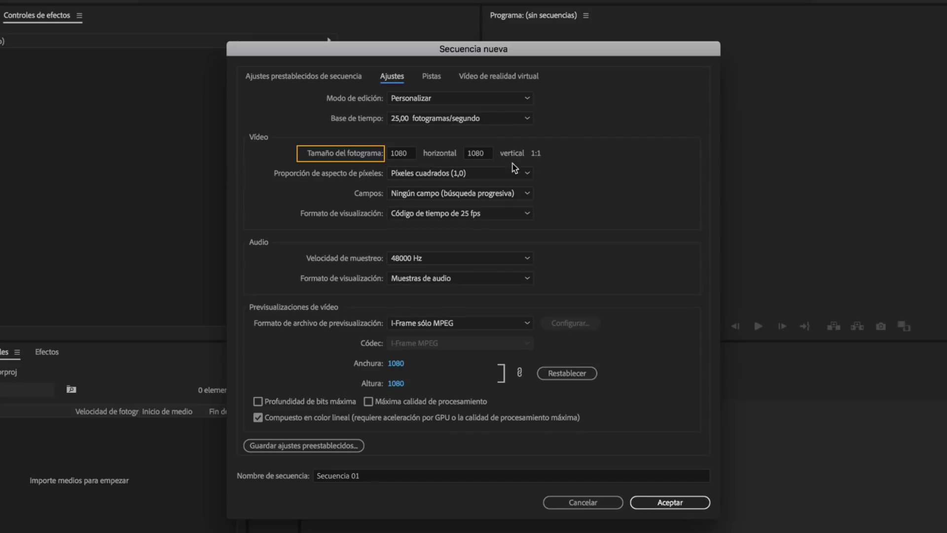
text(1920)
key(Tab)
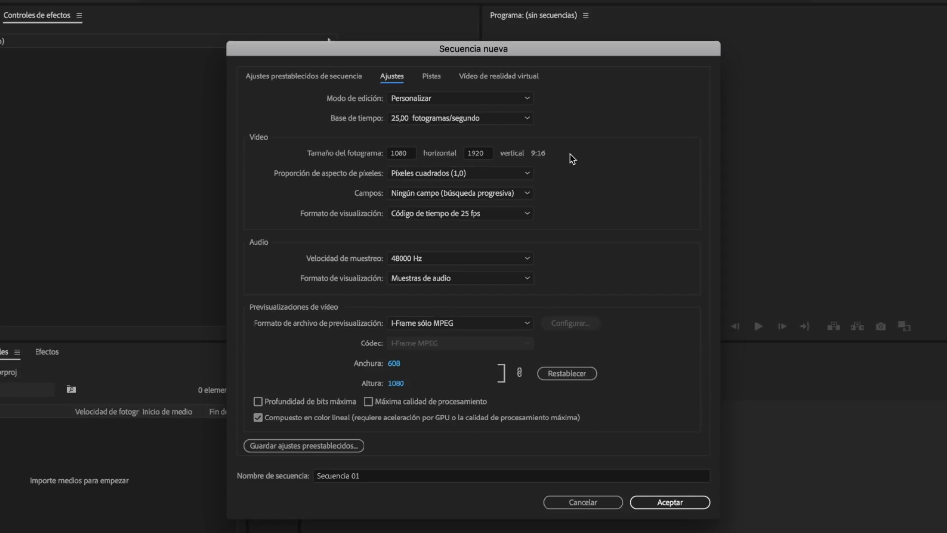
Save these sequence settings as the preset 'Video Vertical Instagram'
click(298, 445)
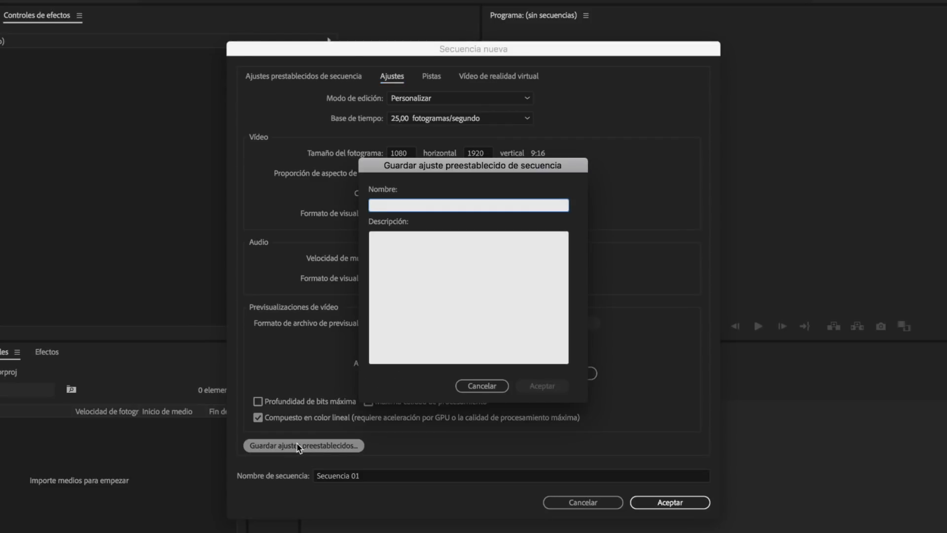
text(Video)
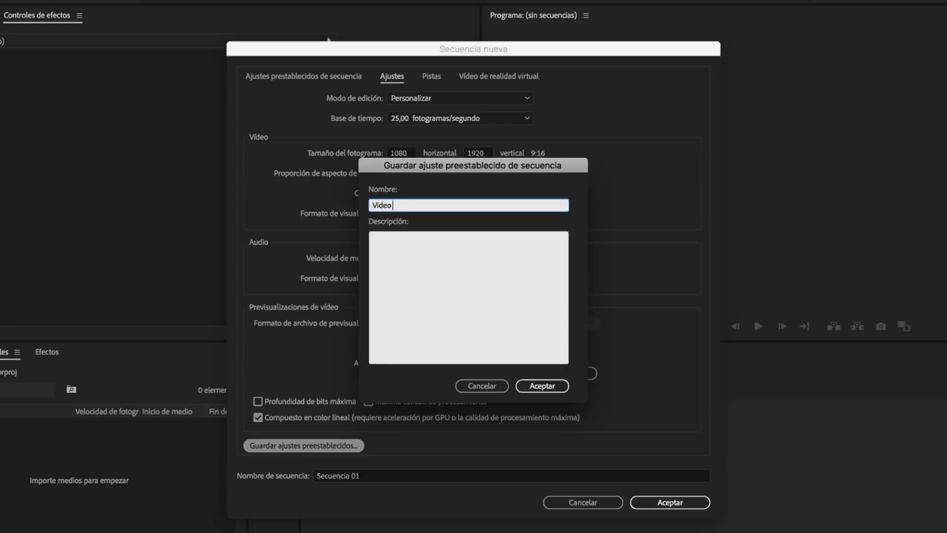
text( Vertical Instagram)
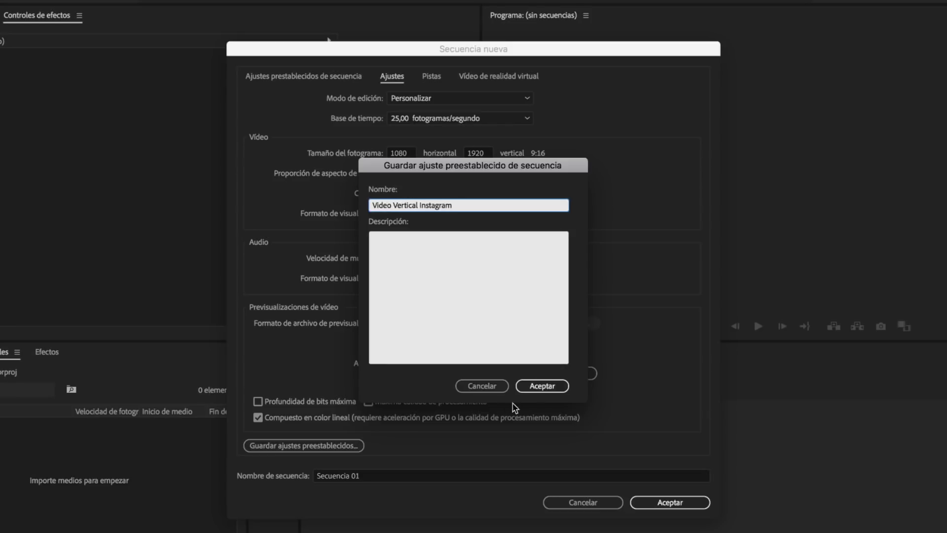
click(536, 388)
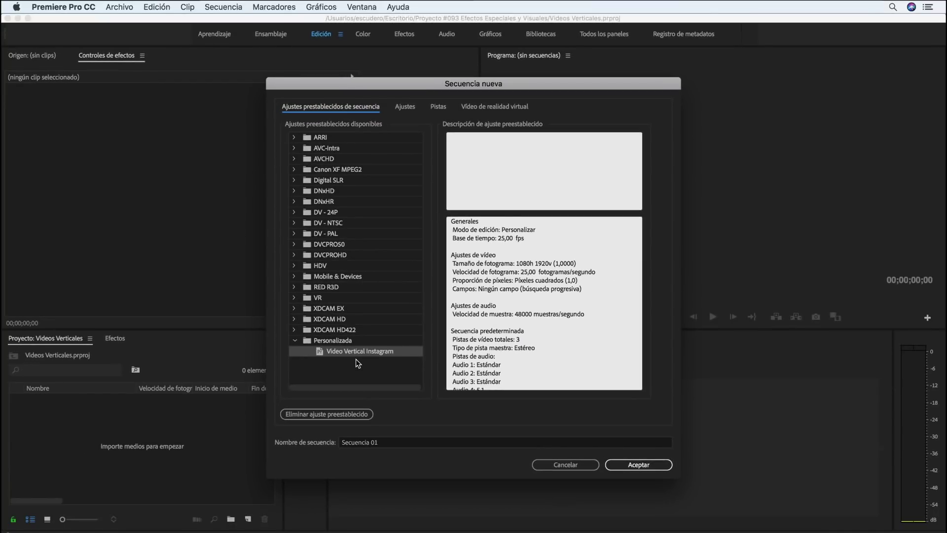
Create the vertical sequence Secuencia 01 and focus its Program monitor
click(649, 463)
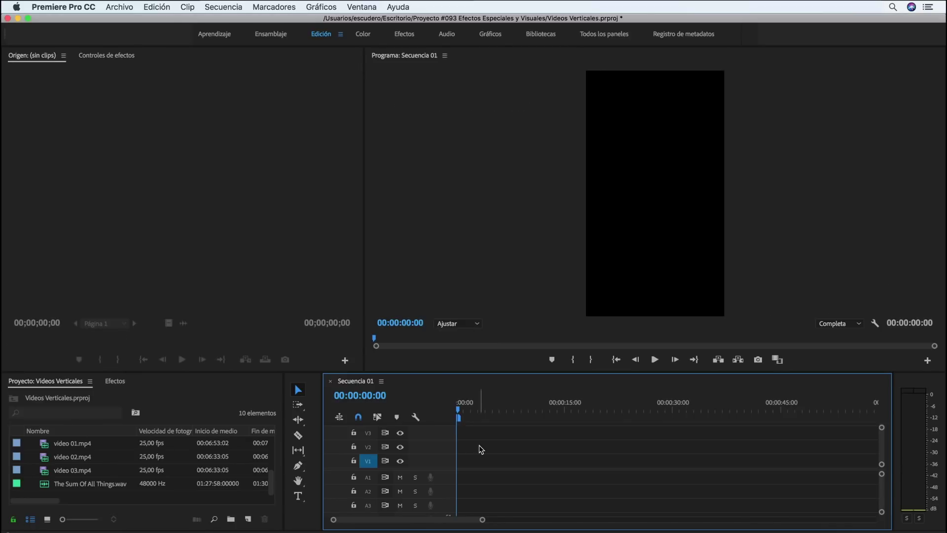
click(532, 240)
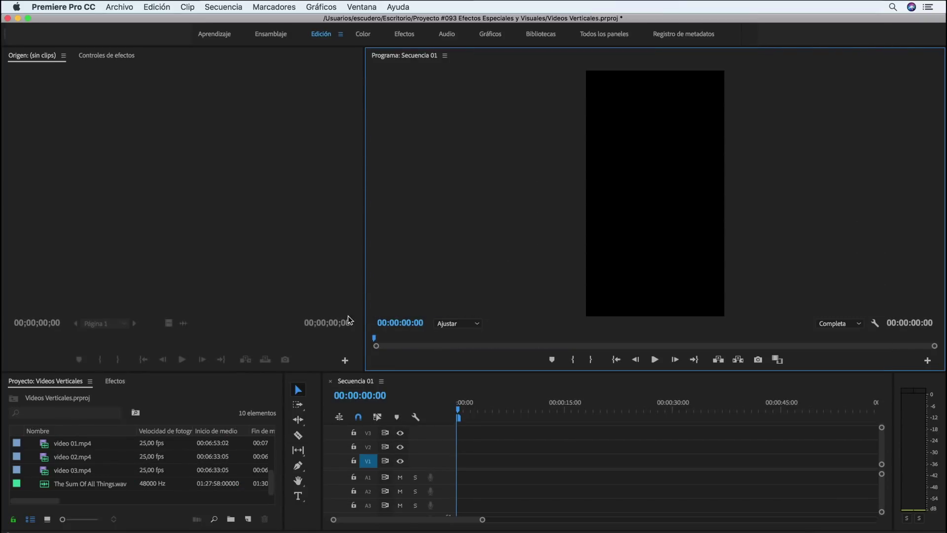
Place video 01.mp4 and video 02.mp4 back to back on V1, keeping the sequence settings
click(74, 443)
drag(47, 447, 456, 460)
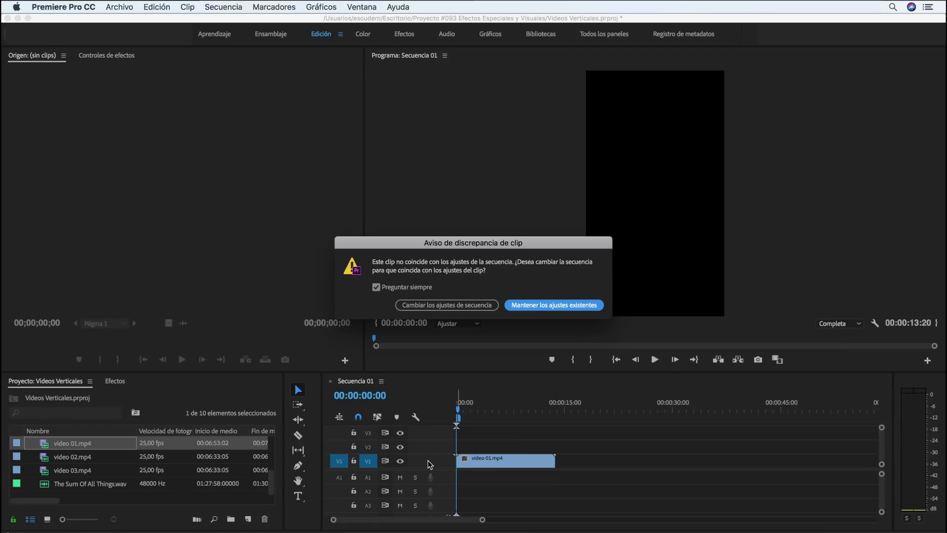
click(548, 306)
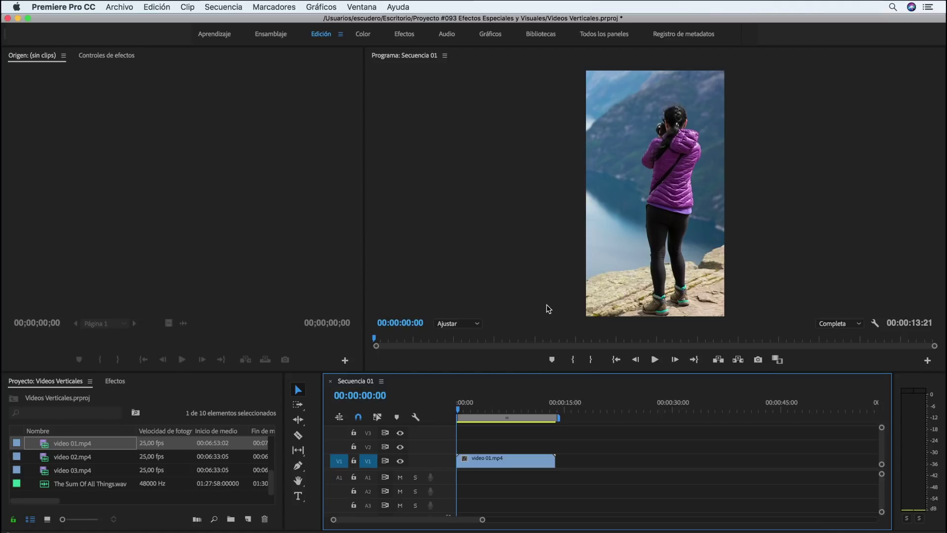
mouse_move(65, 458)
mouse_down()
mouse_move(491, 447)
mouse_move(523, 459)
mouse_up()
drag(459, 406, 544, 405)
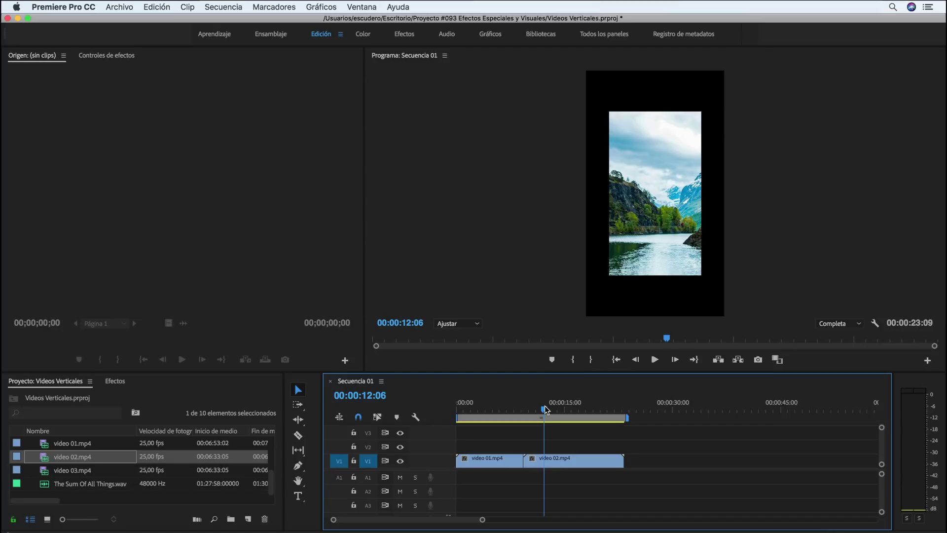
Scale video 02.mp4 to 150 so it fills the vertical frame
click(555, 458)
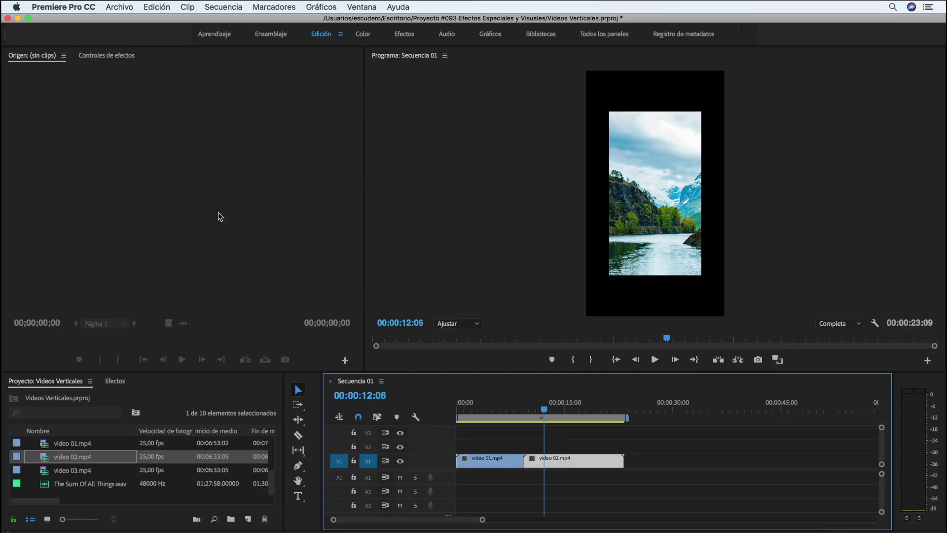
click(115, 56)
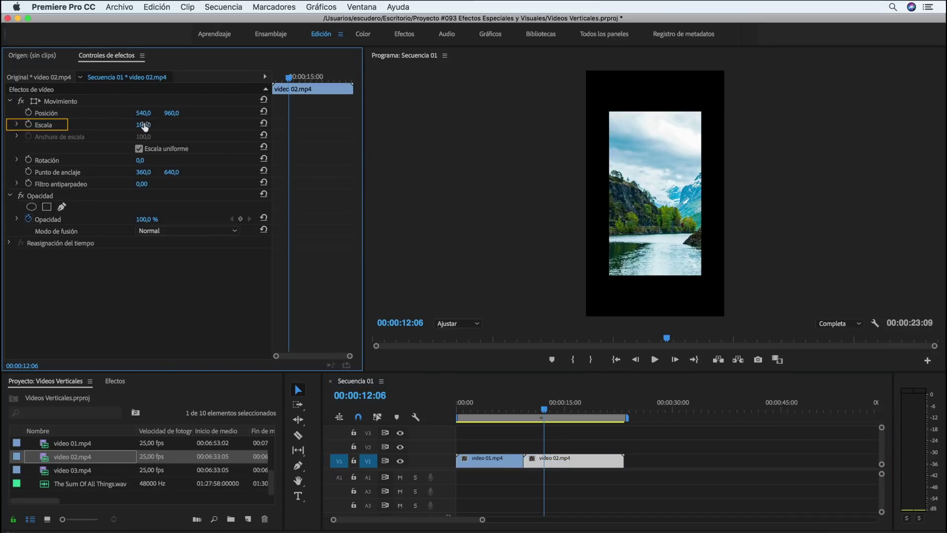
drag(144, 124, 151, 125)
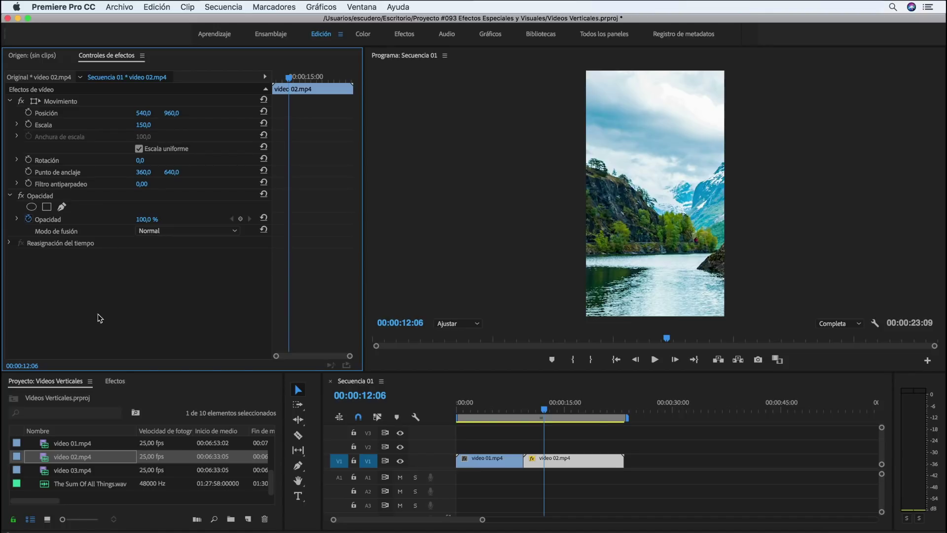
Add video 03.mp4 to V1 right after video 02.mp4
click(63, 471)
drag(63, 472, 571, 464)
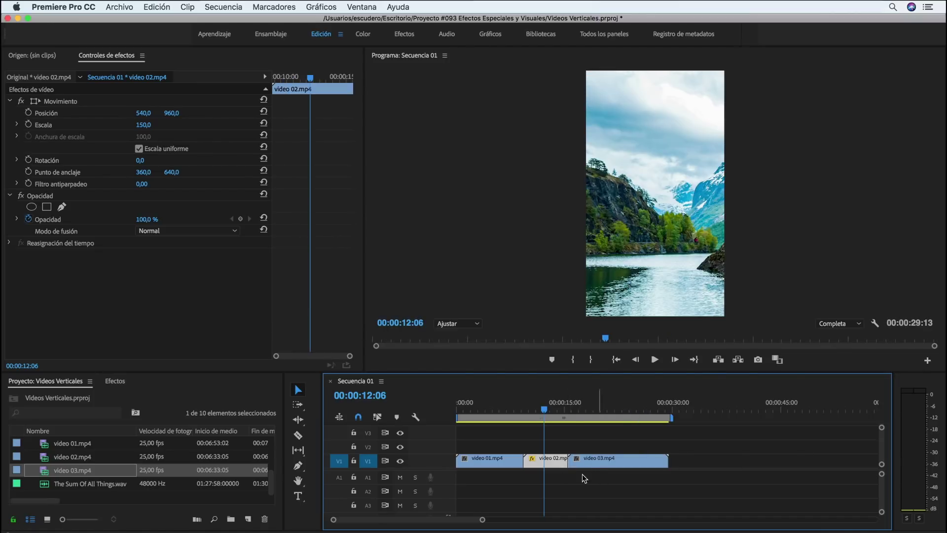
click(119, 384)
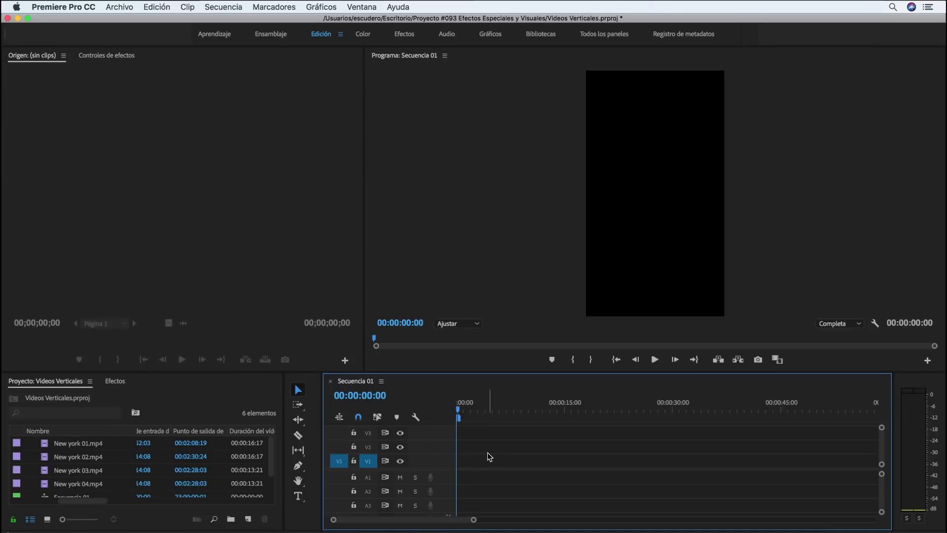
Place New york 01.mp4 on V1, keeping the vertical sequence's existing settings
drag(96, 444, 434, 461)
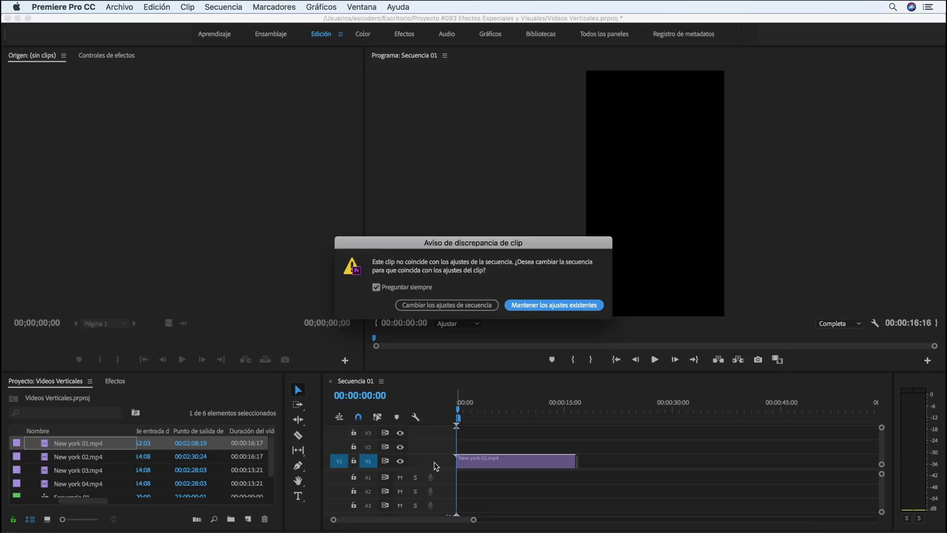
click(563, 304)
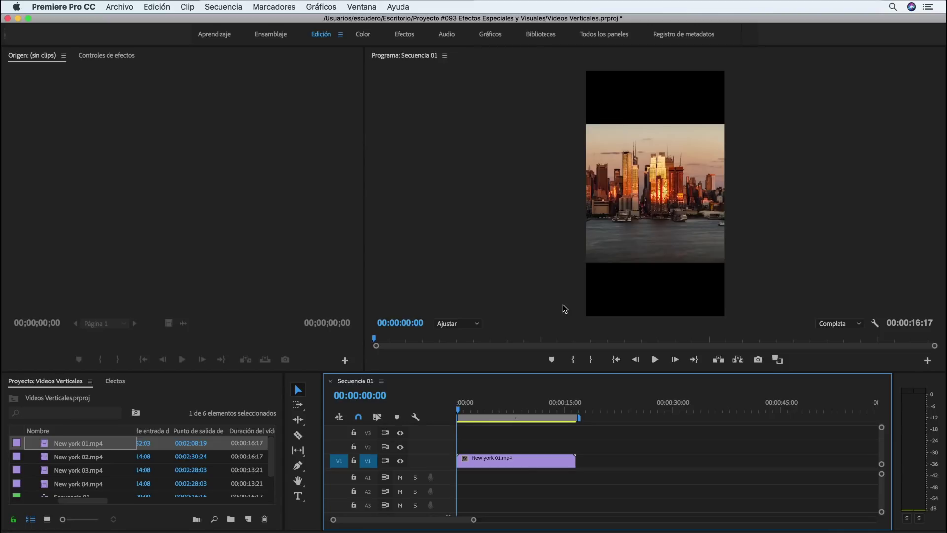
Shrink New york 01.mp4's scale to about 56 and shift its image lower in the frame
click(520, 461)
click(112, 56)
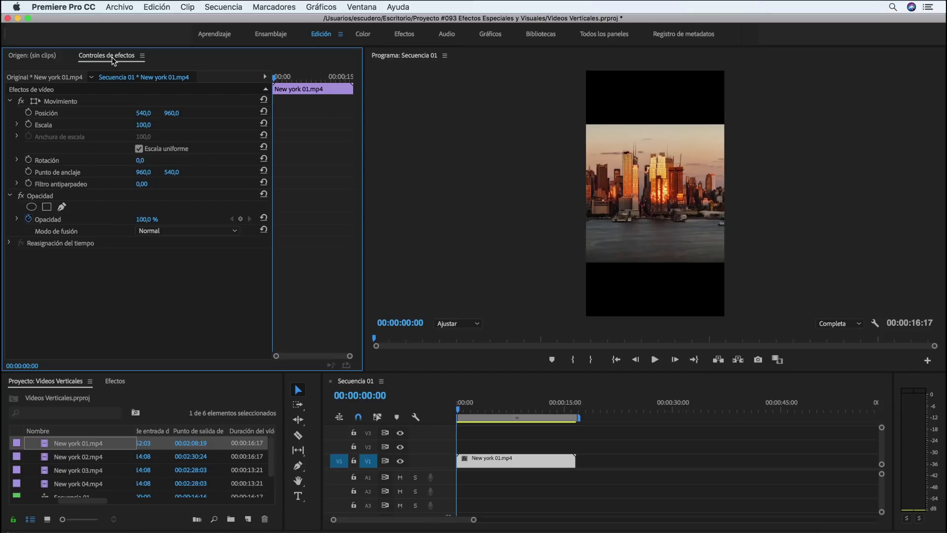
mouse_move(143, 124)
mouse_down()
mouse_move(126, 124)
mouse_move(133, 125)
mouse_up()
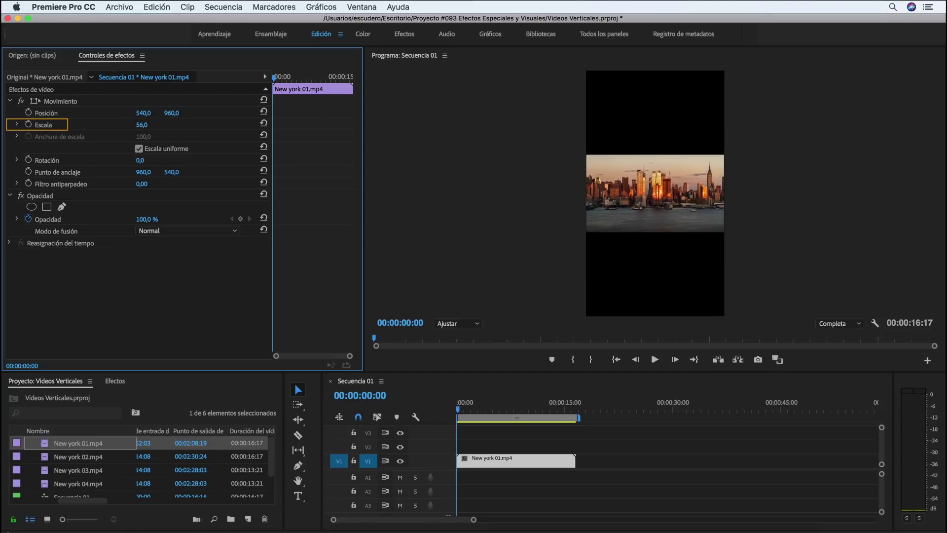
drag(142, 124, 150, 126)
mouse_move(171, 113)
mouse_down()
mouse_move(212, 113)
mouse_move(148, 113)
mouse_move(176, 115)
mouse_up()
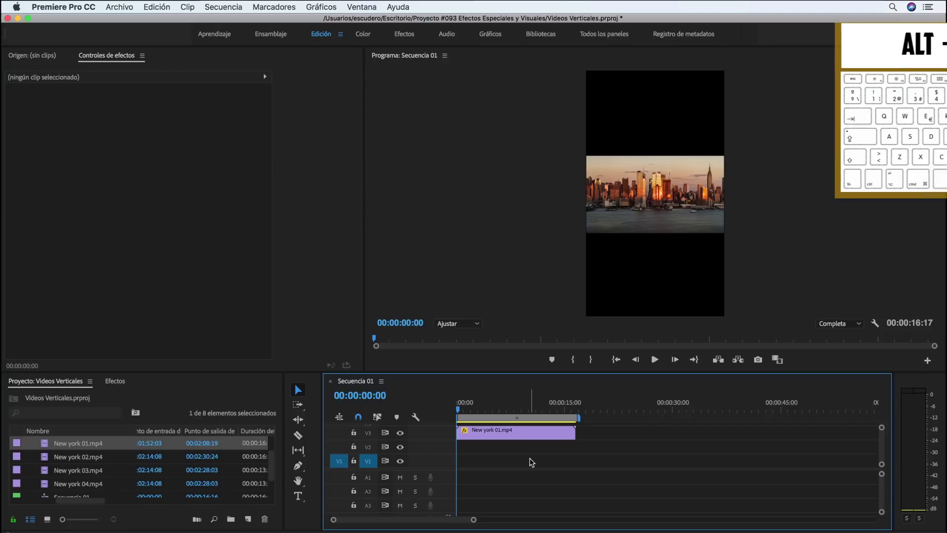
Duplicate New york 01.mp4 onto V2 and enlarge the copy's scale to 198
drag(523, 438, 519, 448)
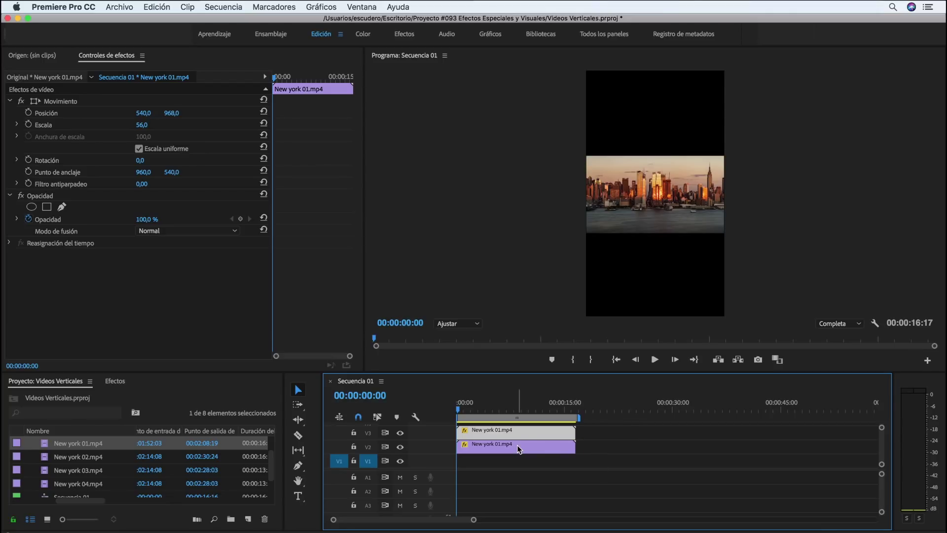
key(alt+Up)
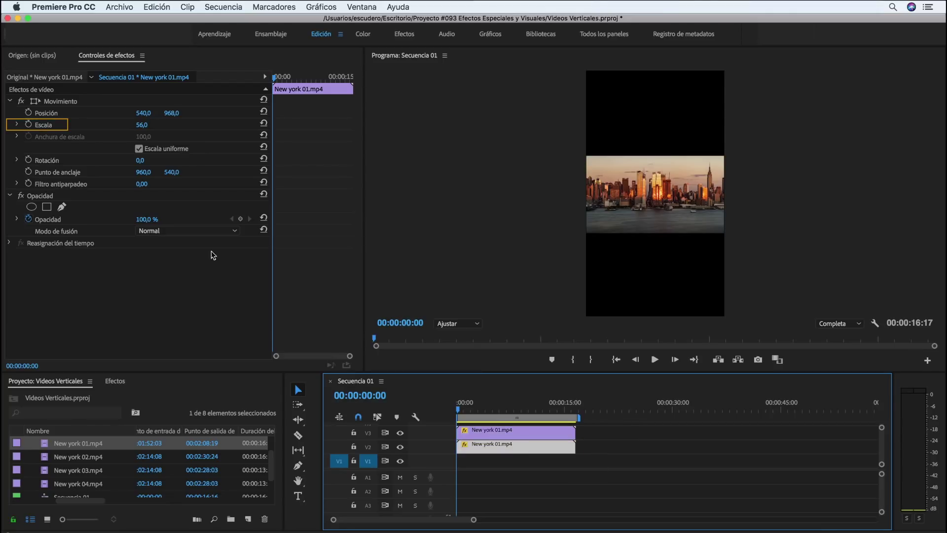
click(139, 125)
drag(142, 124, 212, 125)
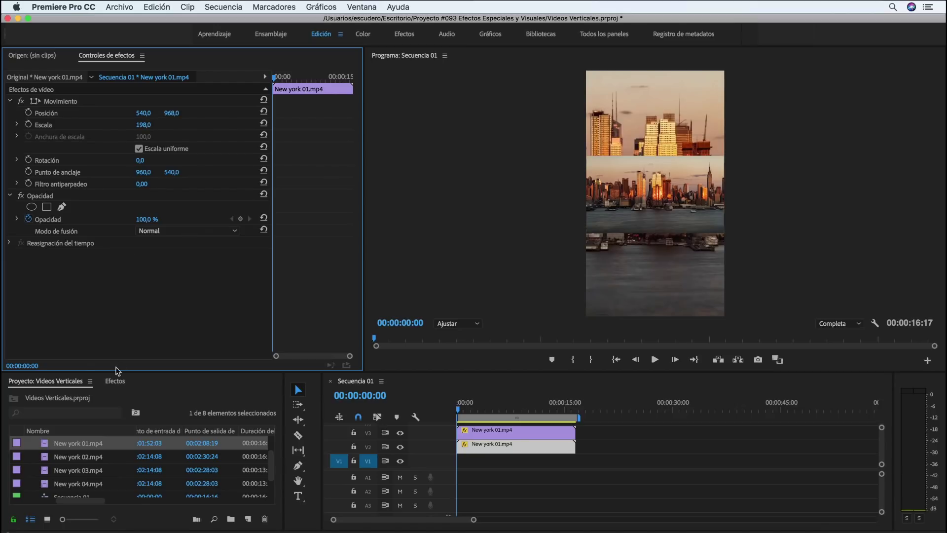
Apply the Desenfoque gaussiano (Gaussian blur) effect to the V2 copy
click(115, 382)
click(10, 456)
scroll(33, 453, down, 3)
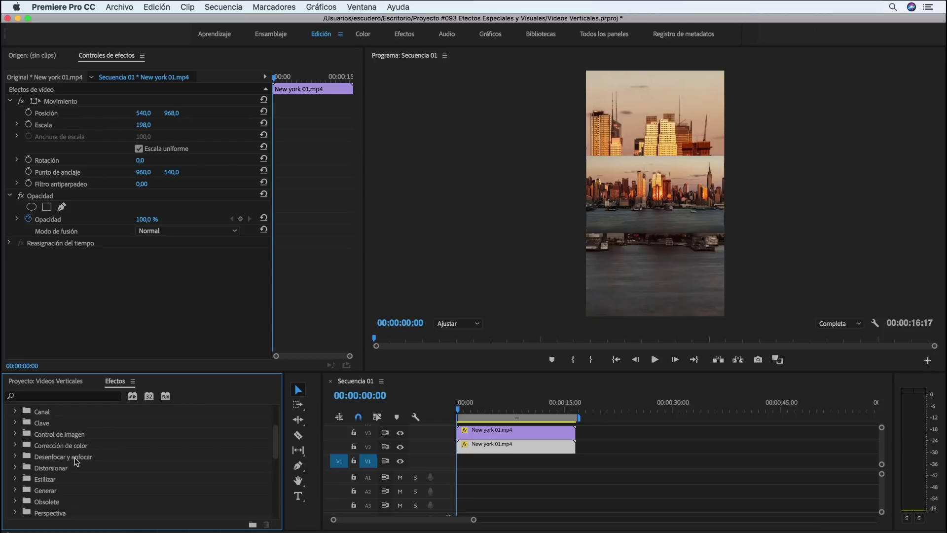
click(15, 458)
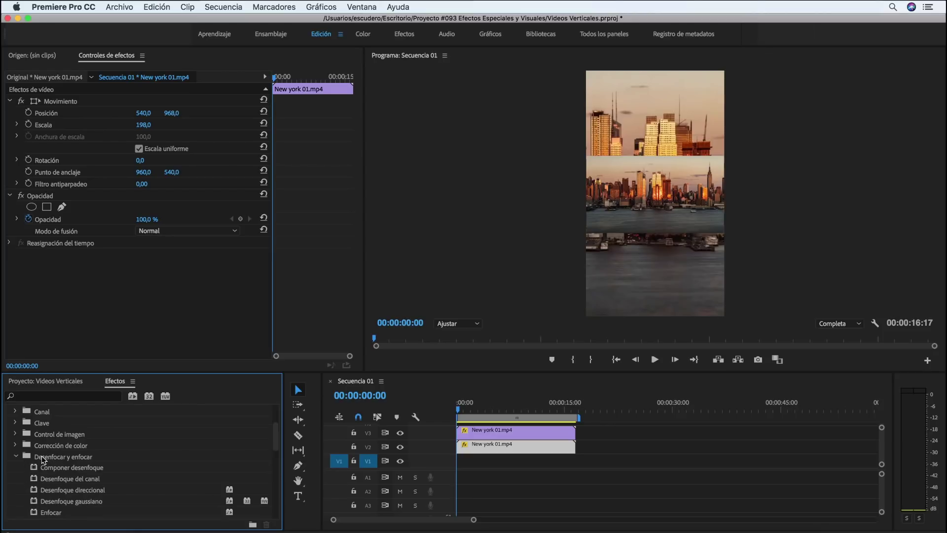
click(60, 502)
drag(60, 502, 481, 449)
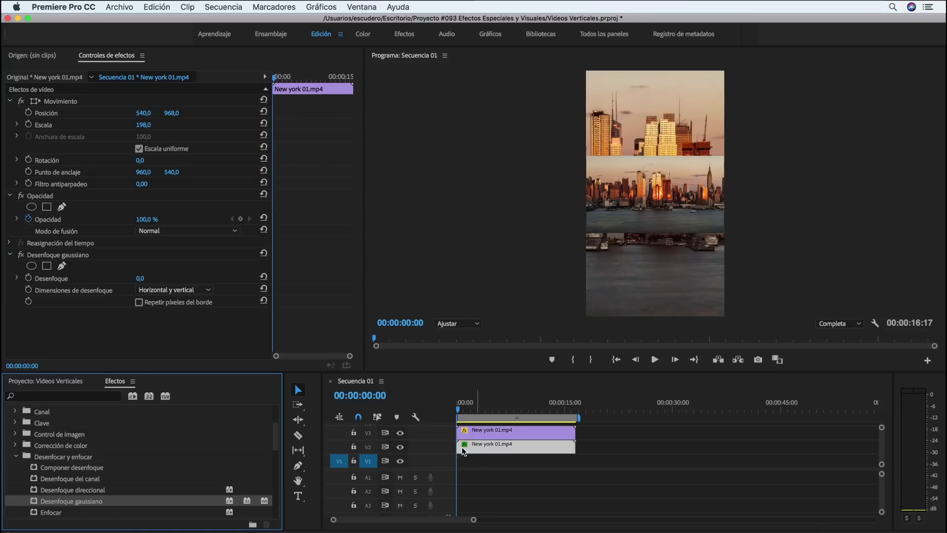
Set the background copy's Desenfoque to 126 and play the sequence to preview the blur
click(143, 291)
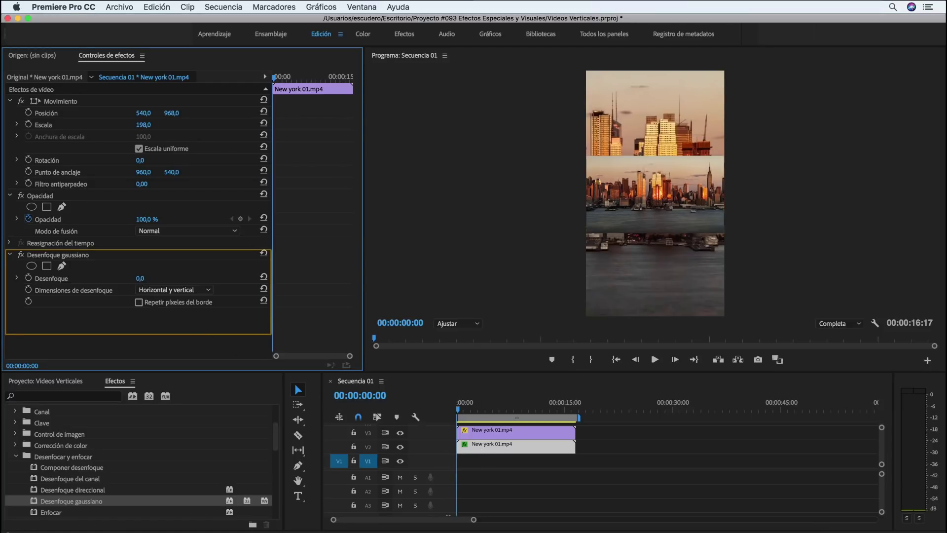
drag(140, 278, 202, 278)
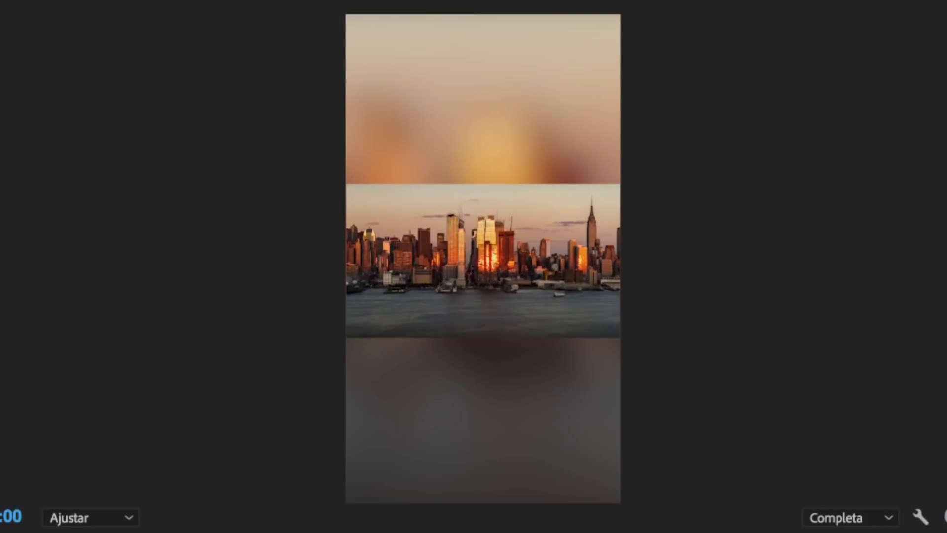
key(space)
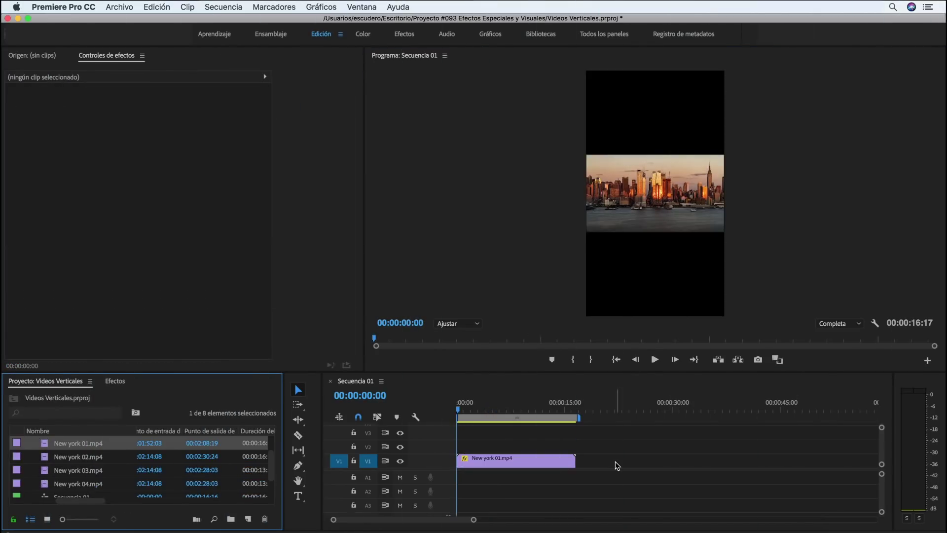
Scale New york 01 to 183 and shift it left to reframe the skyline
click(542, 463)
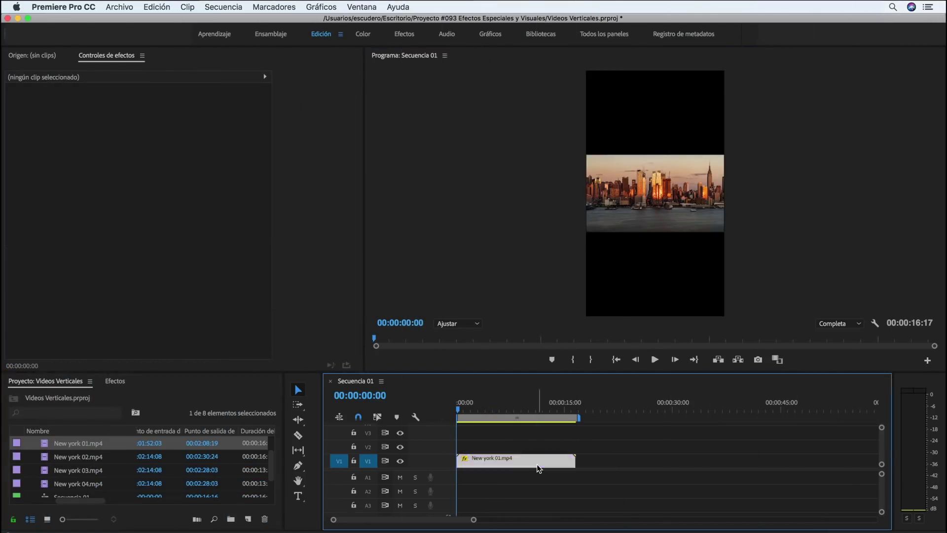
click(144, 125)
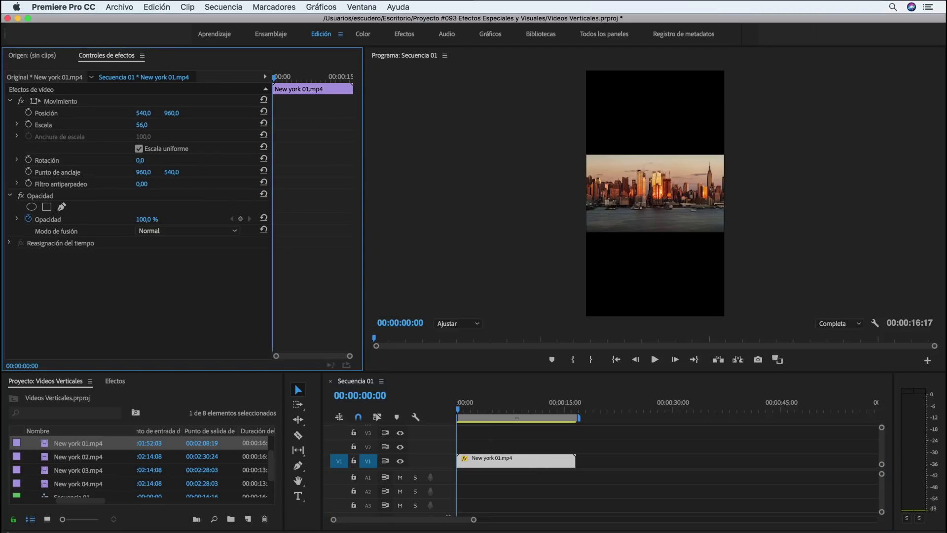
drag(142, 125, 151, 126)
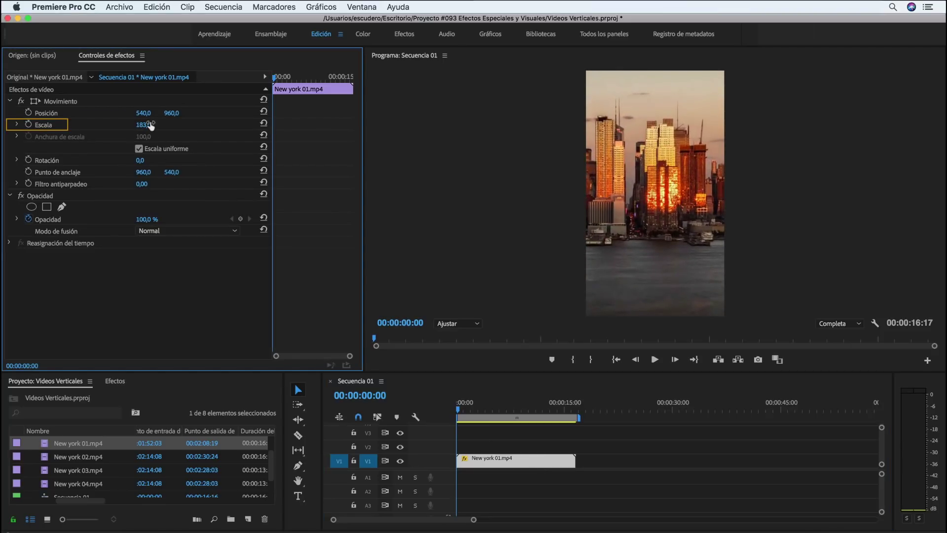
mouse_move(143, 113)
mouse_down()
mouse_move(98, 113)
mouse_move(148, 113)
mouse_up()
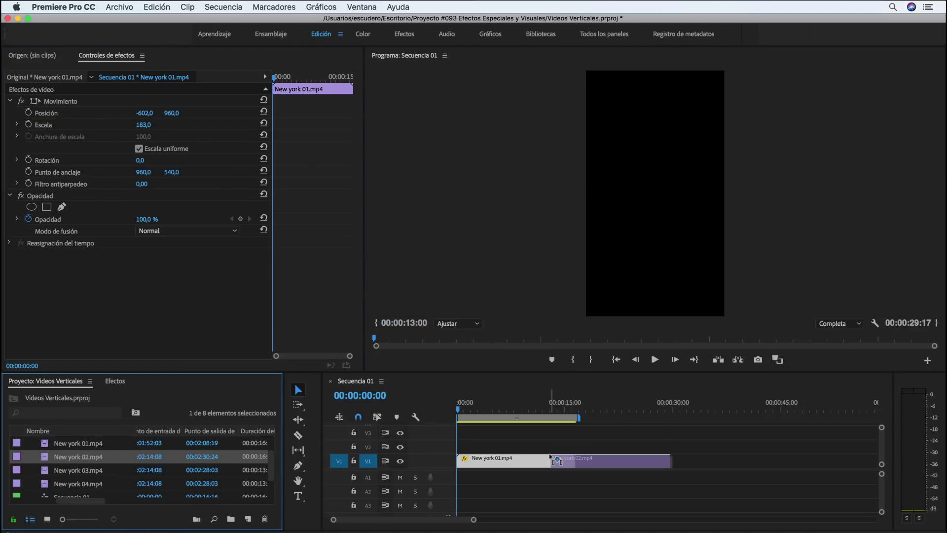
Place New york 02.mp4 after the first clip on V1 and scale it up to fill the frame
drag(78, 456, 550, 460)
click(560, 403)
click(573, 458)
drag(144, 125, 148, 113)
Place New york 03.mp4 after the second clip and scale it to 198
drag(78, 470, 637, 460)
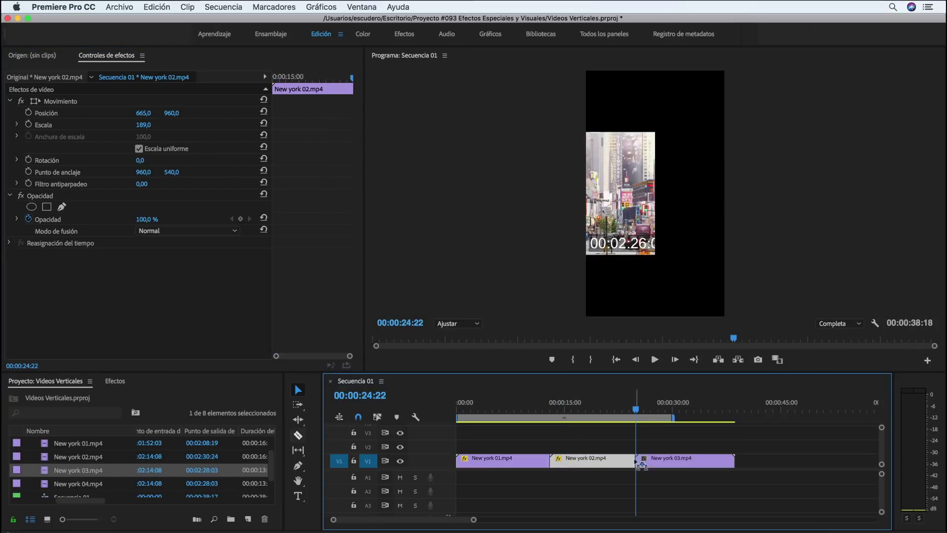
click(640, 404)
click(681, 460)
drag(143, 125, 118, 113)
Place New york 04.mp4 after the third clip, scale it to 202 and reframe it
drag(78, 483, 725, 460)
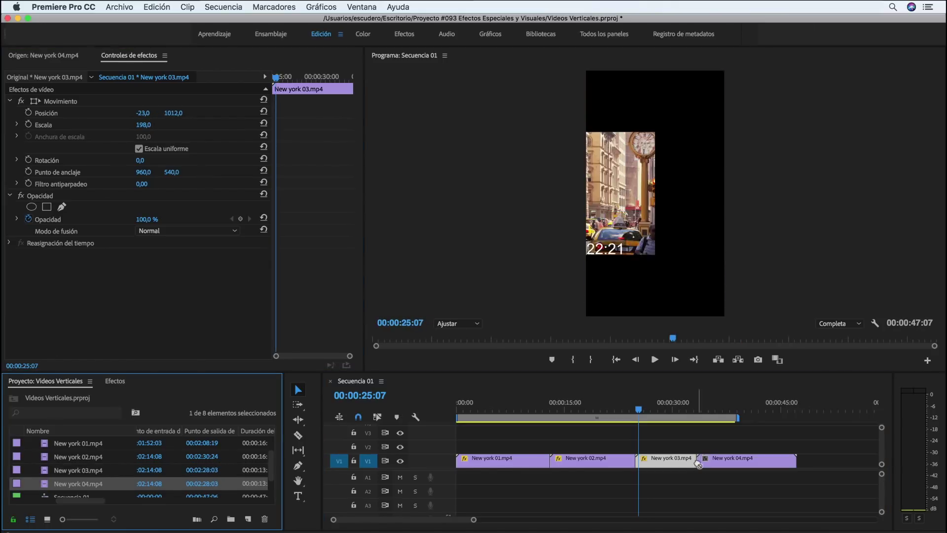
click(725, 461)
drag(144, 125, 153, 113)
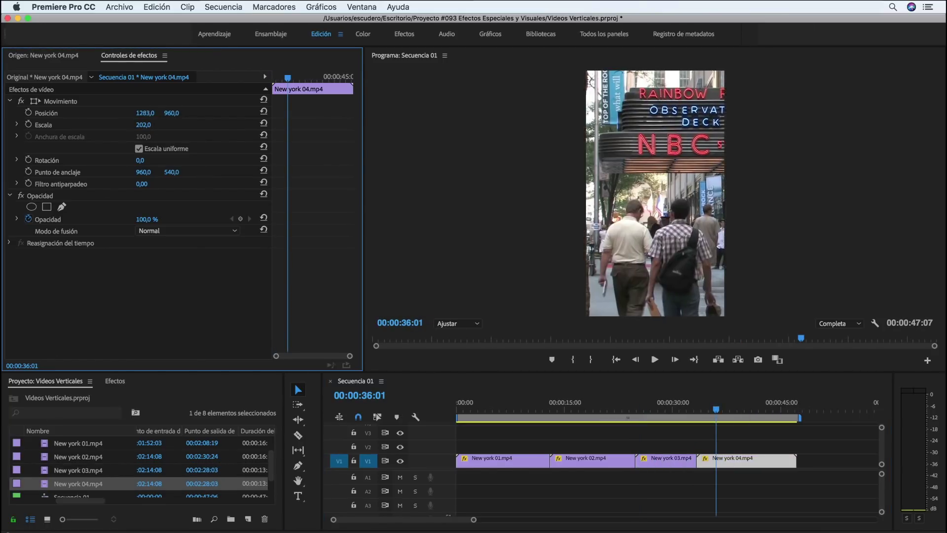
click(117, 383)
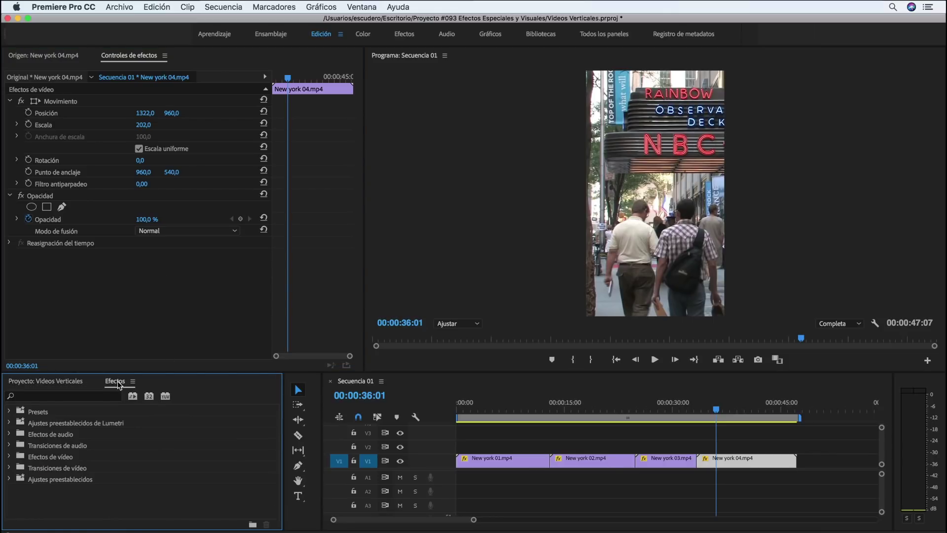
Add the default transition at every cut and enlarge New york 01.mp4 to scale 198
key(shift+d)
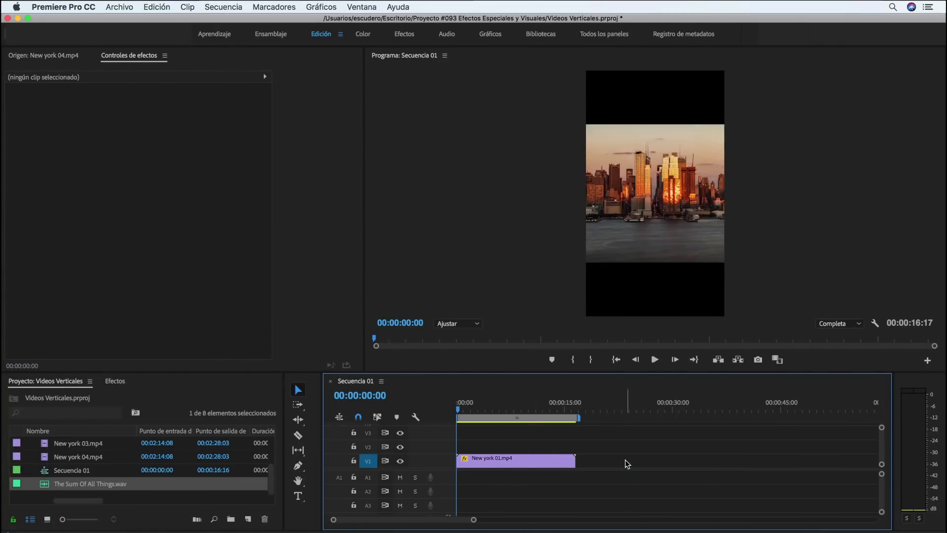
click(540, 461)
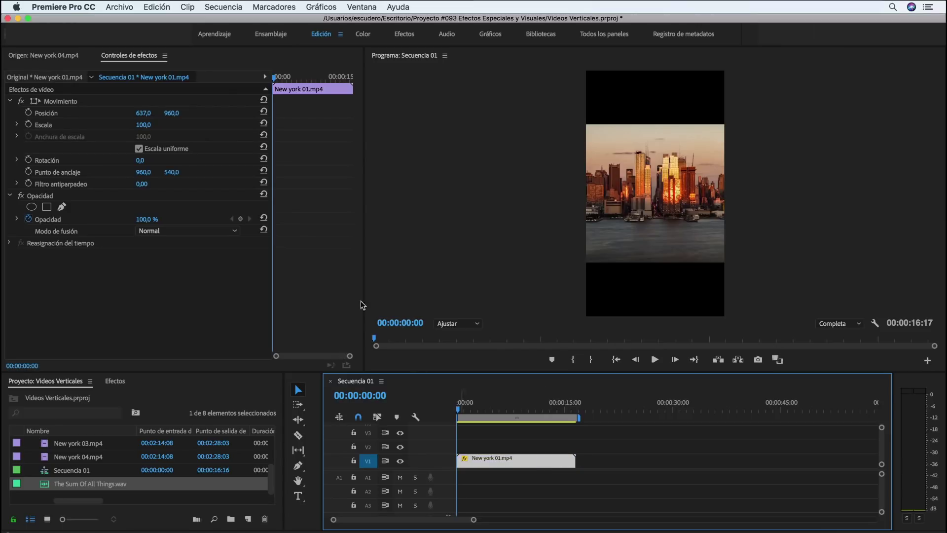
mouse_move(143, 124)
mouse_down()
mouse_move(192, 125)
mouse_move(20, 115)
mouse_up()
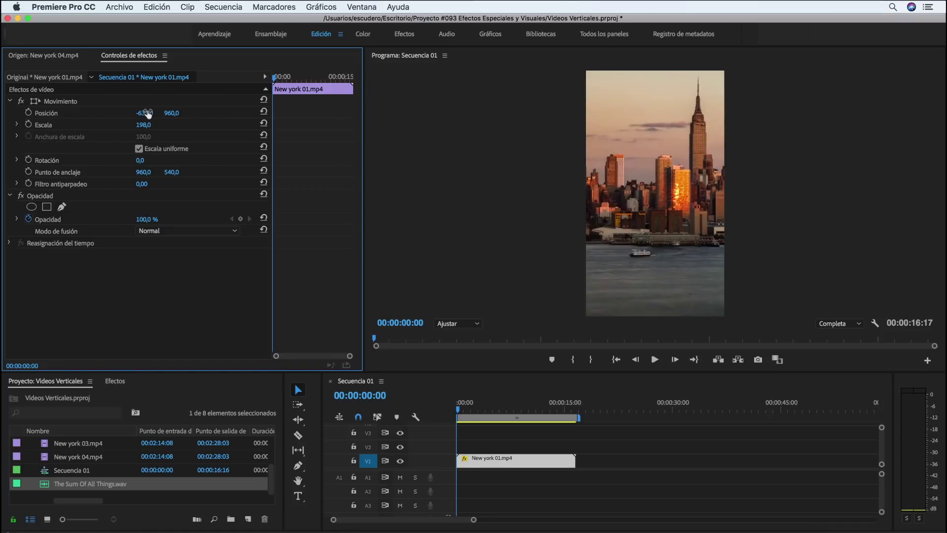
Keyframe Posición to pan New york 01.mp4 from X -631 to 931, then preview from the start
click(28, 113)
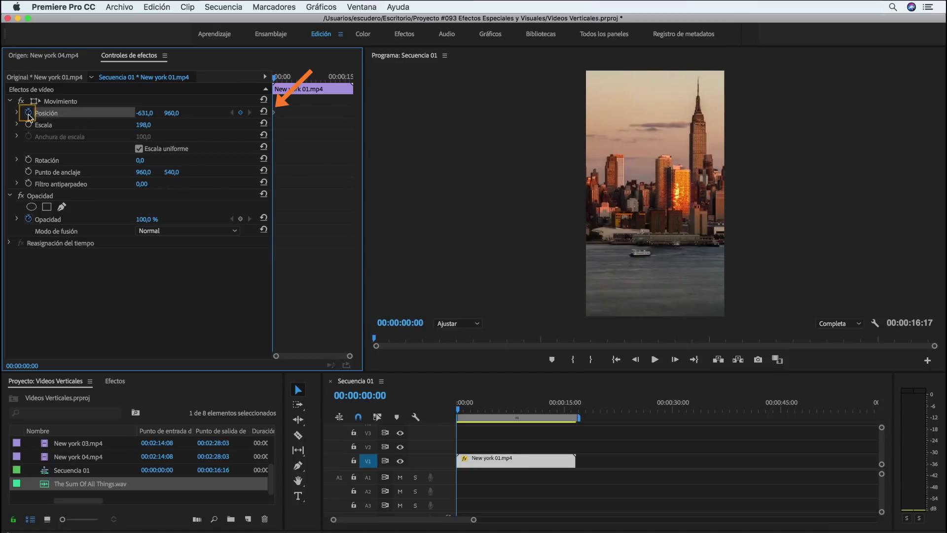
drag(275, 77, 350, 77)
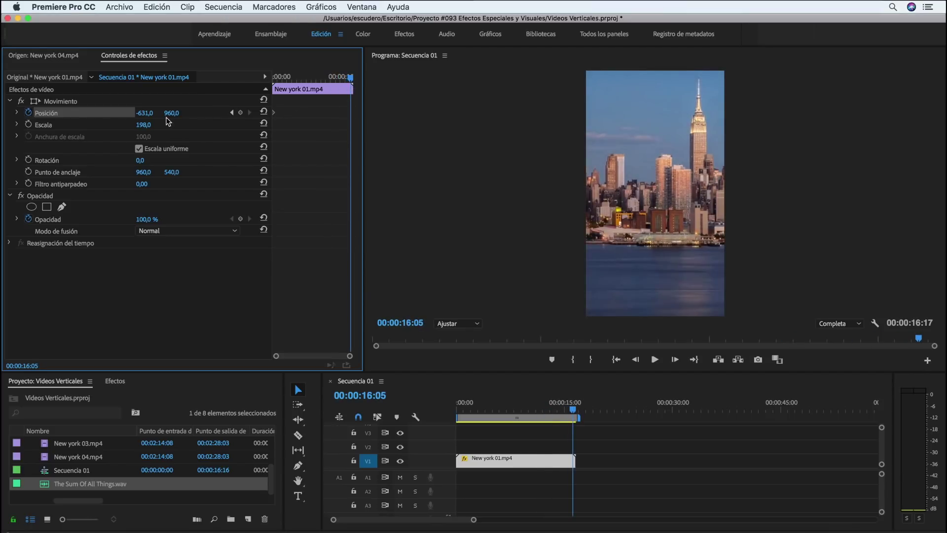
drag(147, 117, 276, 116)
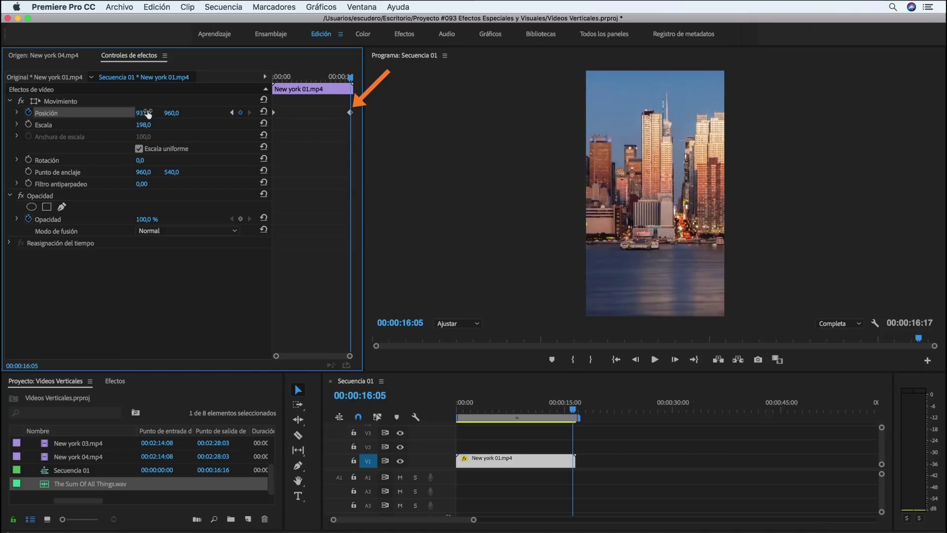
click(563, 406)
drag(487, 409, 456, 410)
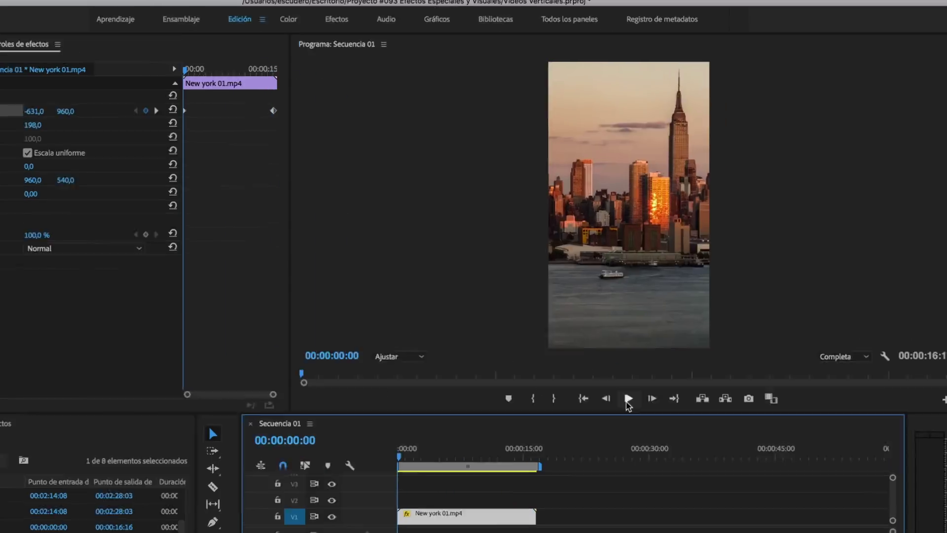
click(654, 359)
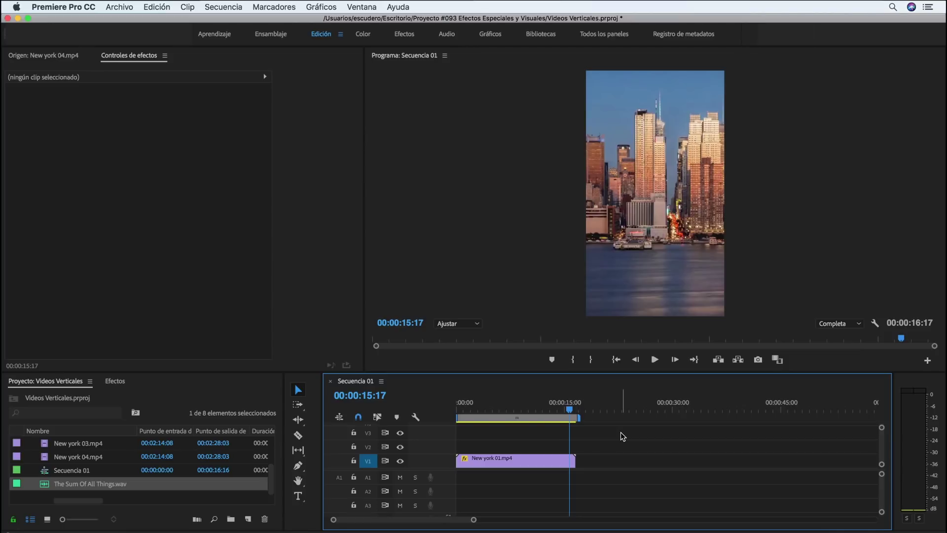
Open the media export settings and keep the high-bitrate match-source H.264 preset
click(125, 8)
mouse_move(188, 306)
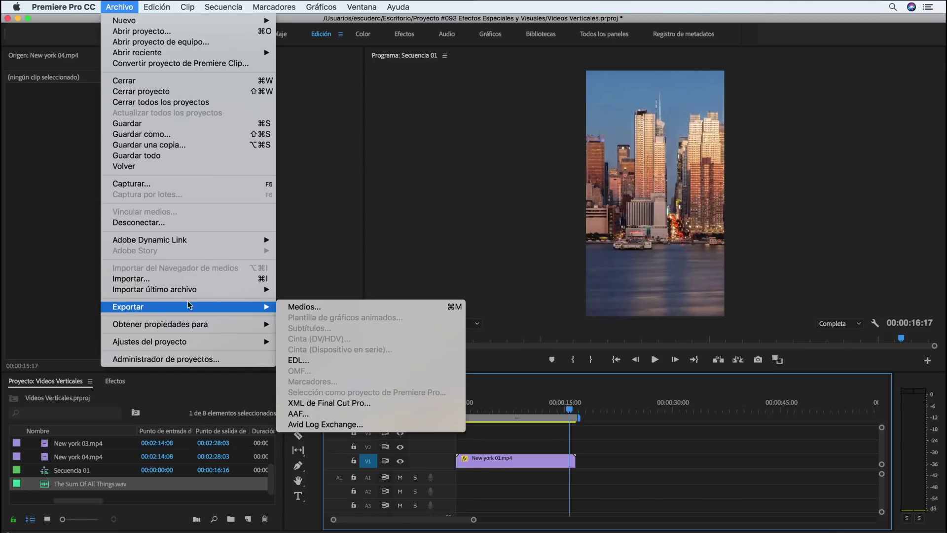
click(310, 308)
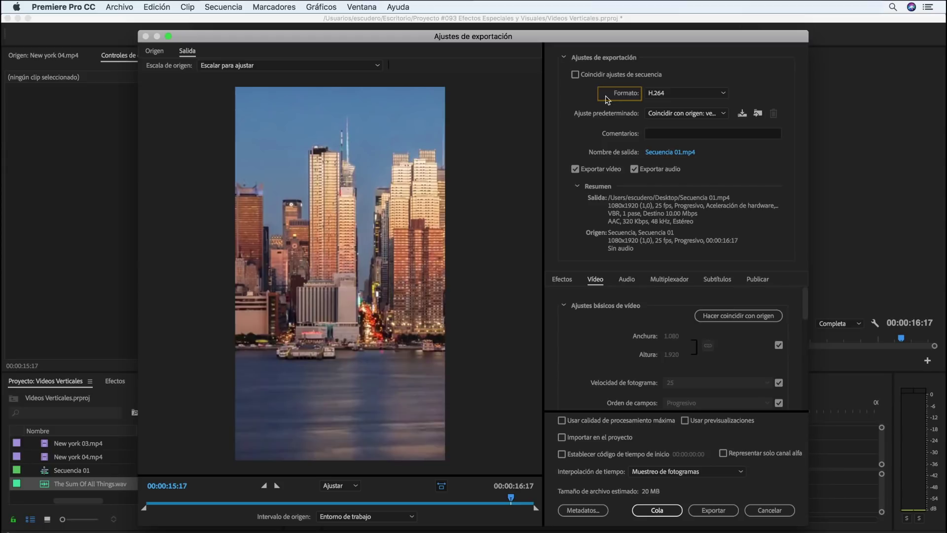
click(723, 114)
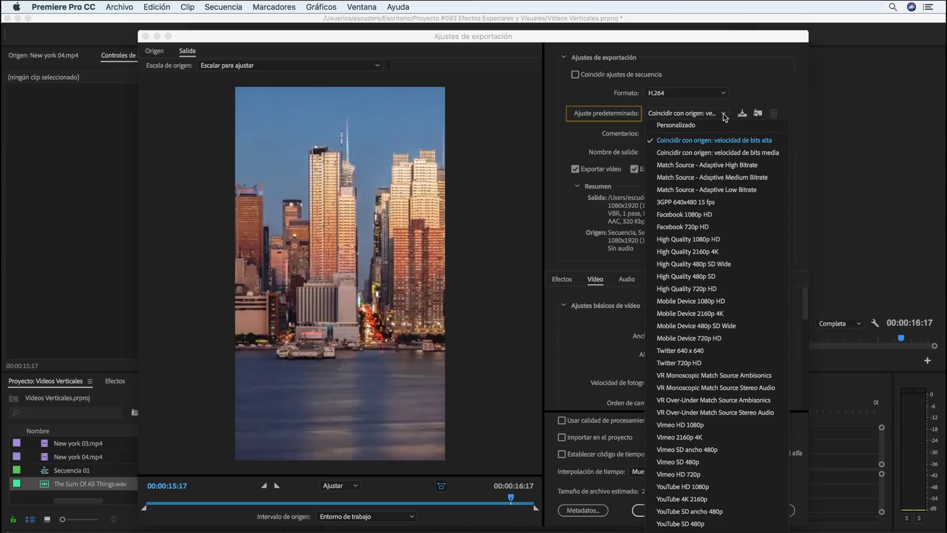
click(733, 141)
Name the export 'TimeLapse New York' and save it to the Documents folder
click(656, 154)
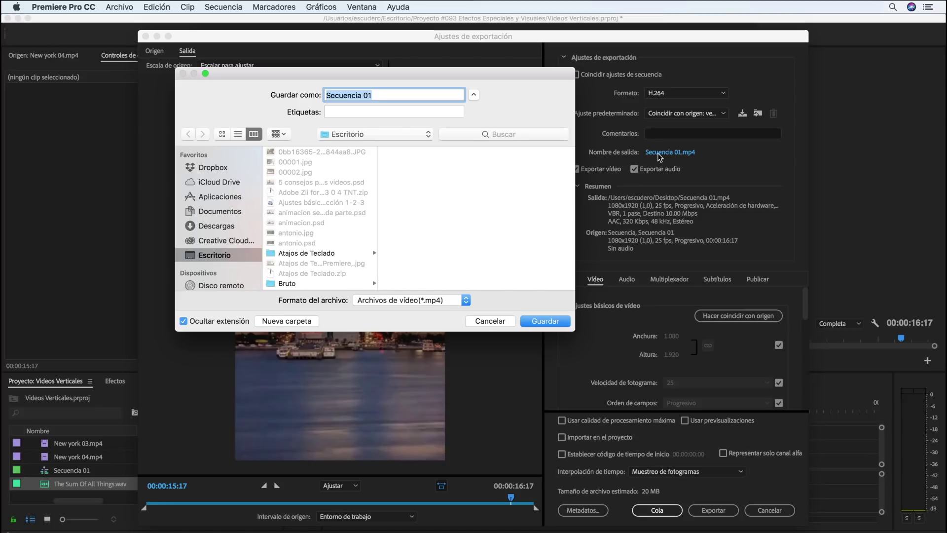
text(TimeLapse New York)
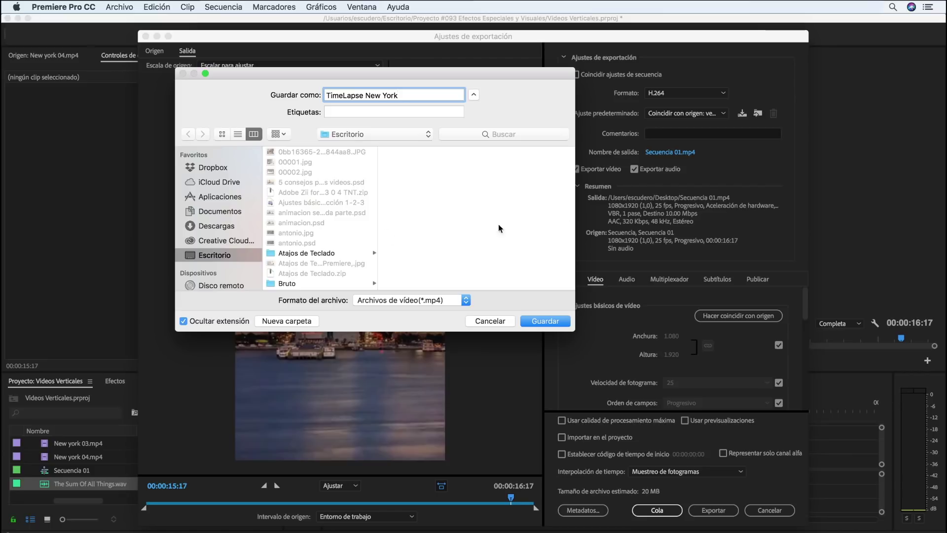
click(215, 213)
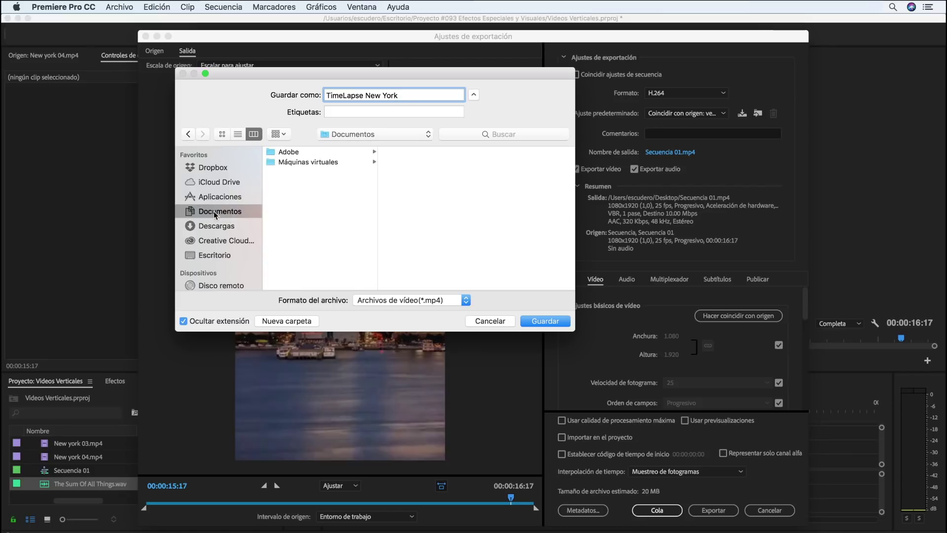
click(563, 320)
drag(804, 308, 807, 383)
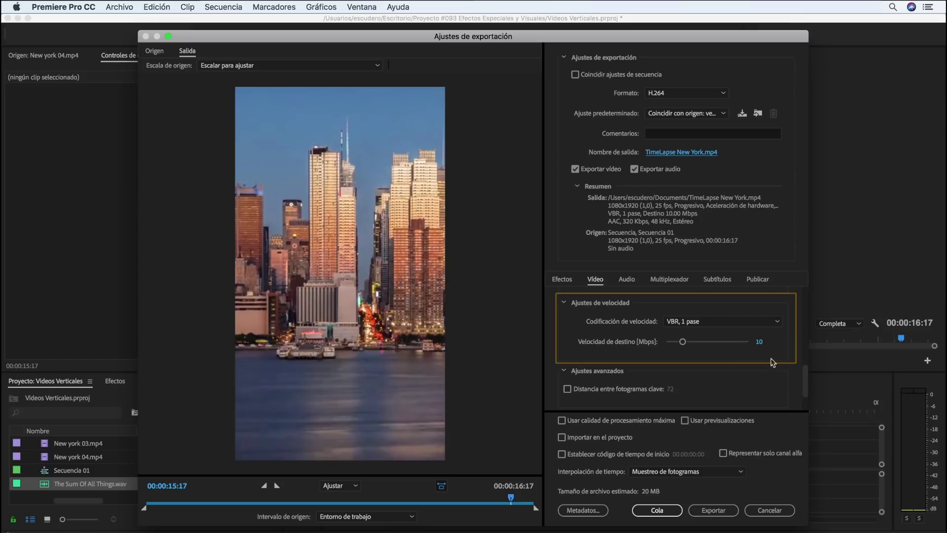
Export using VBR 2-pass encoding at 16 Mbps target and 18 Mbps maximum bitrate
click(760, 342)
text(16)
key(Return)
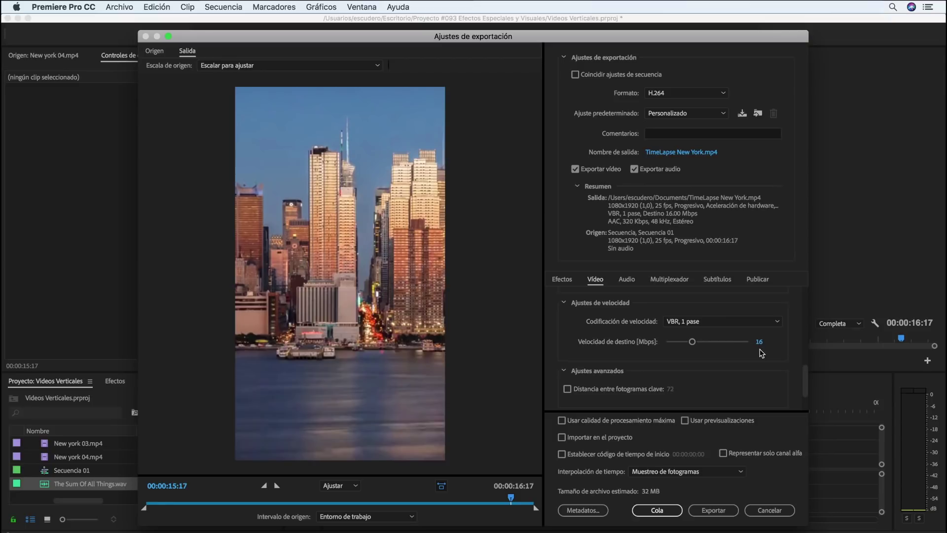
click(778, 325)
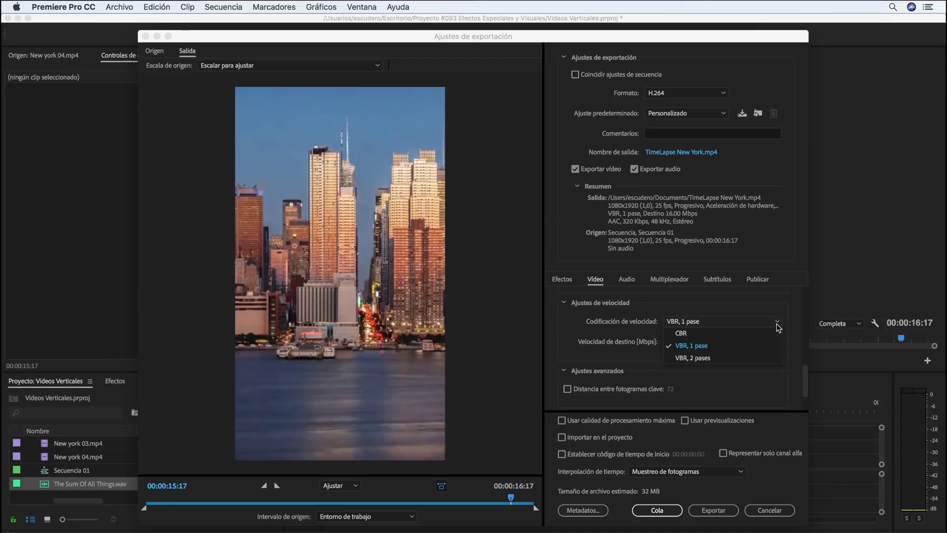
click(735, 359)
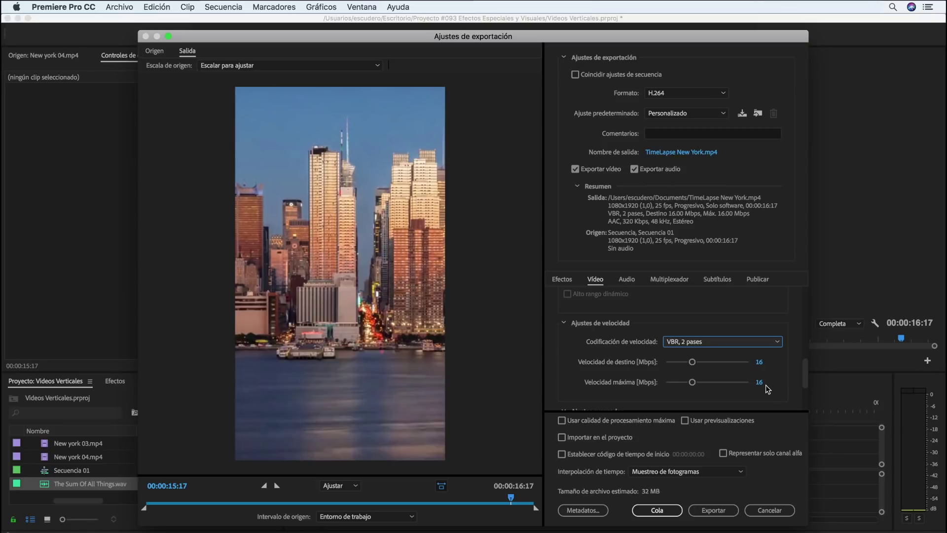
click(762, 383)
text(18)
key(Return)
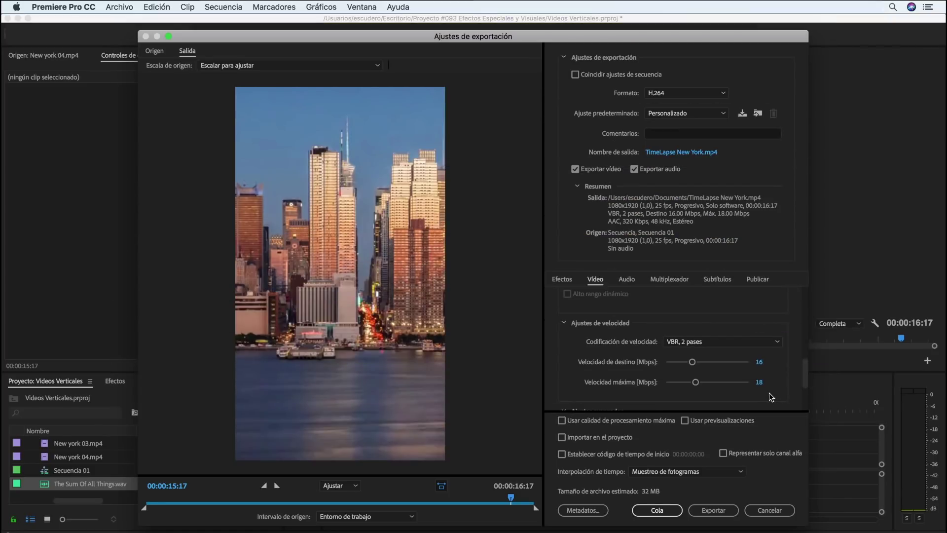
click(713, 513)
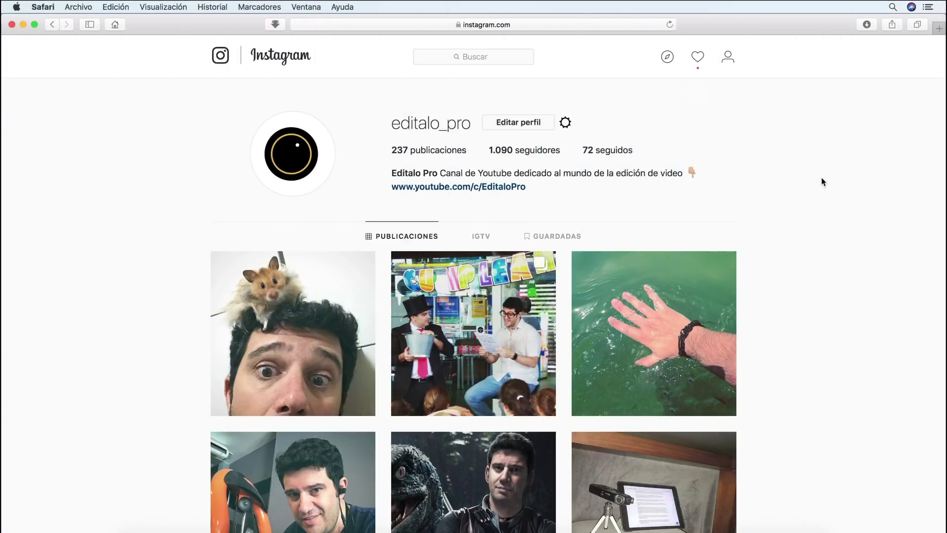
Show the Instagram profile's IGTV videos
click(480, 236)
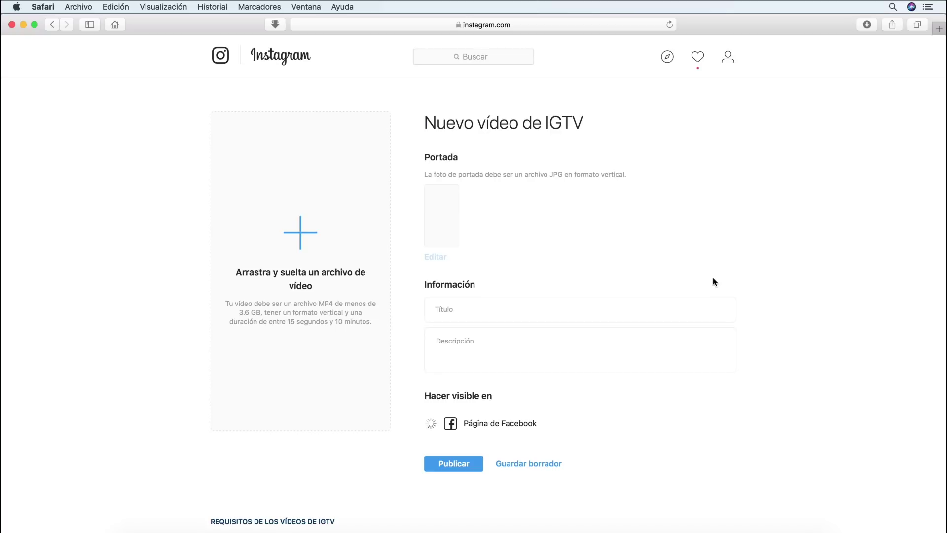
Choose TimeLapse New York.mp4 from Documentos as the IGTV upload video
click(303, 231)
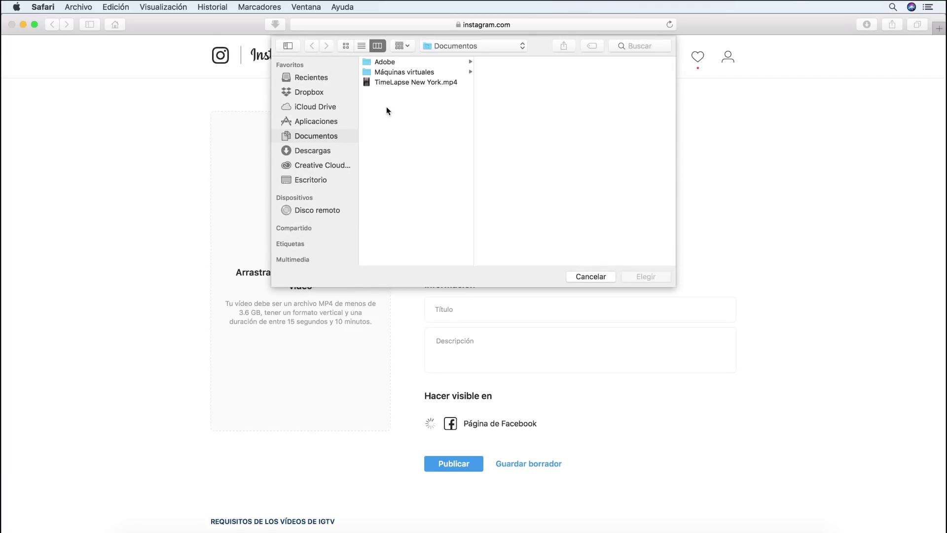
click(395, 83)
click(641, 273)
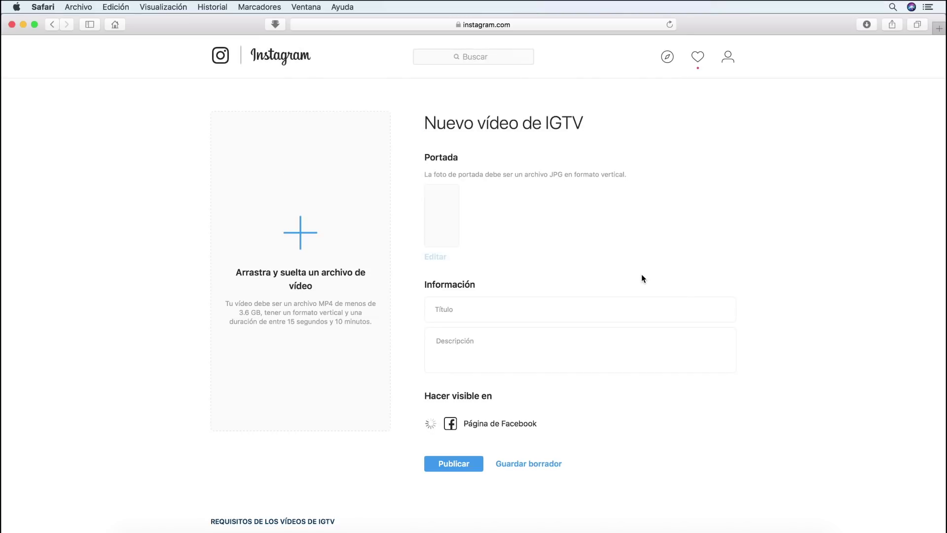